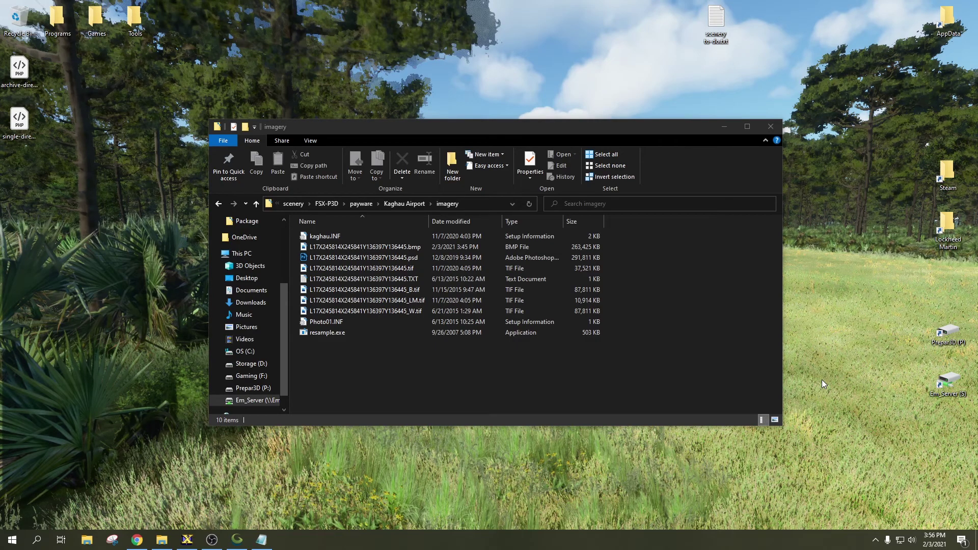
Focus the File Explorer window showing the Kaghau Airport imagery folder.
left_click(581, 384)
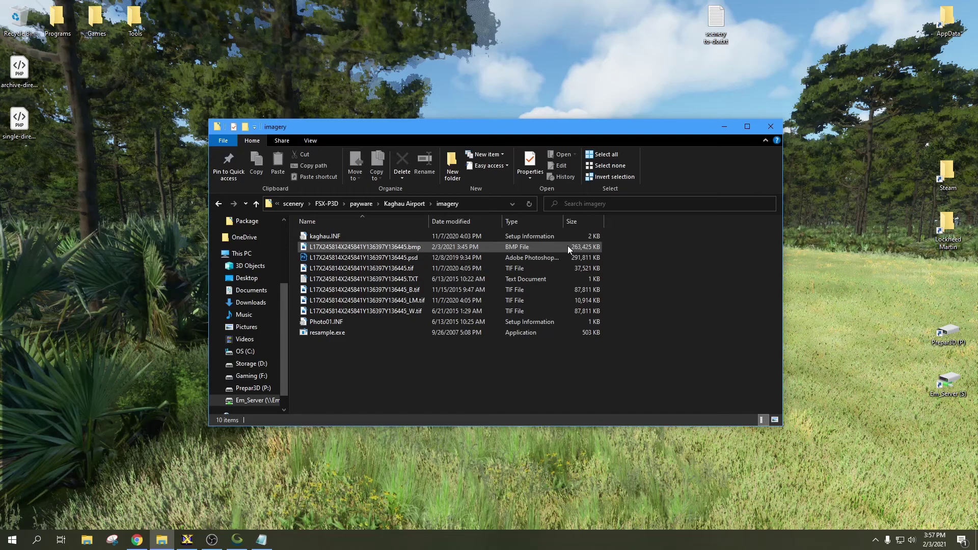
mouse_move(345, 320)
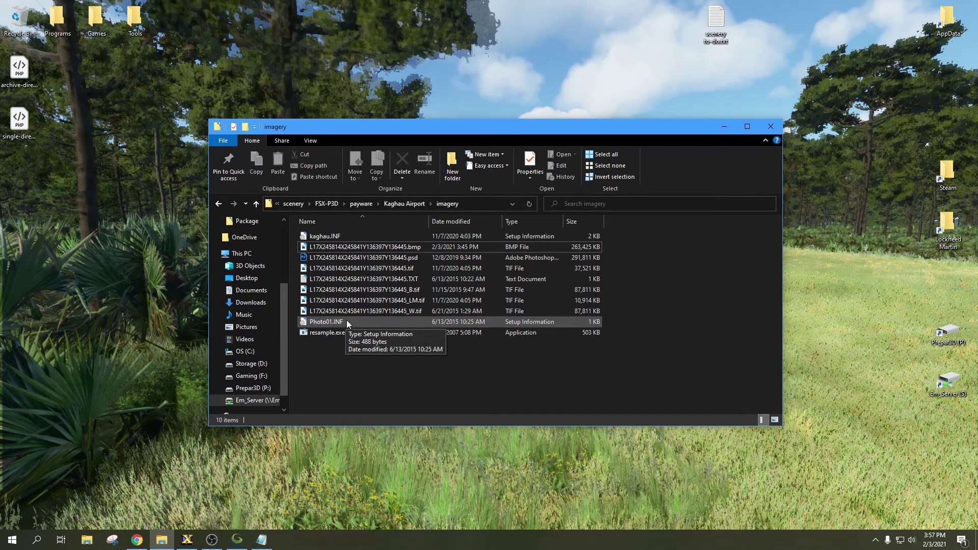
mouse_move(382, 281)
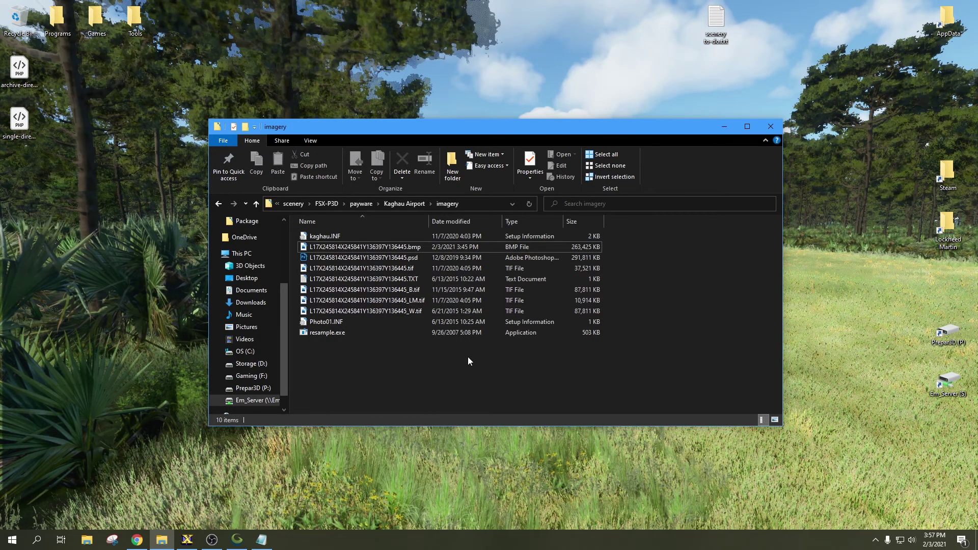
left_click(311, 454)
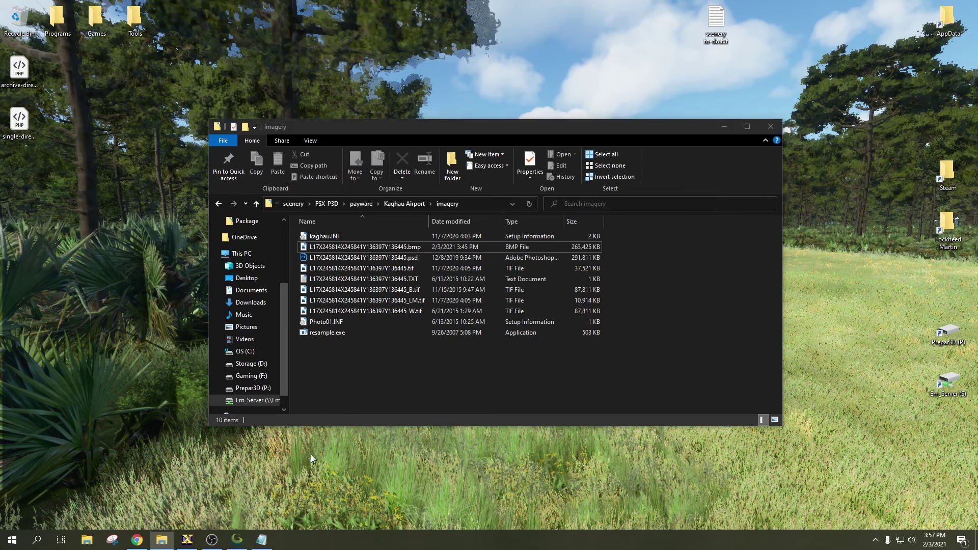
left_click(188, 542)
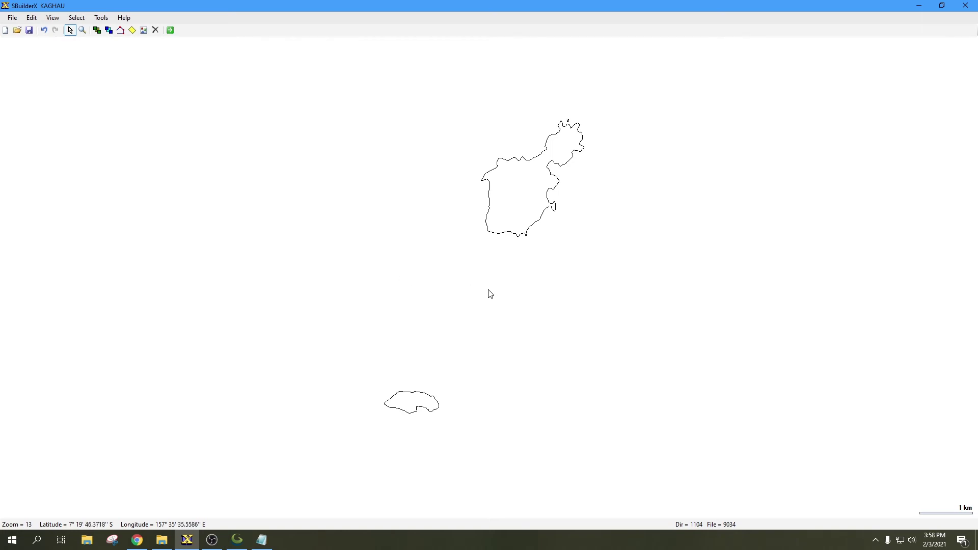
Add the Kaghau satellite BMP from disk as map Photo01 under the island outlines.
left_click(12, 17)
mouse_move(67, 139)
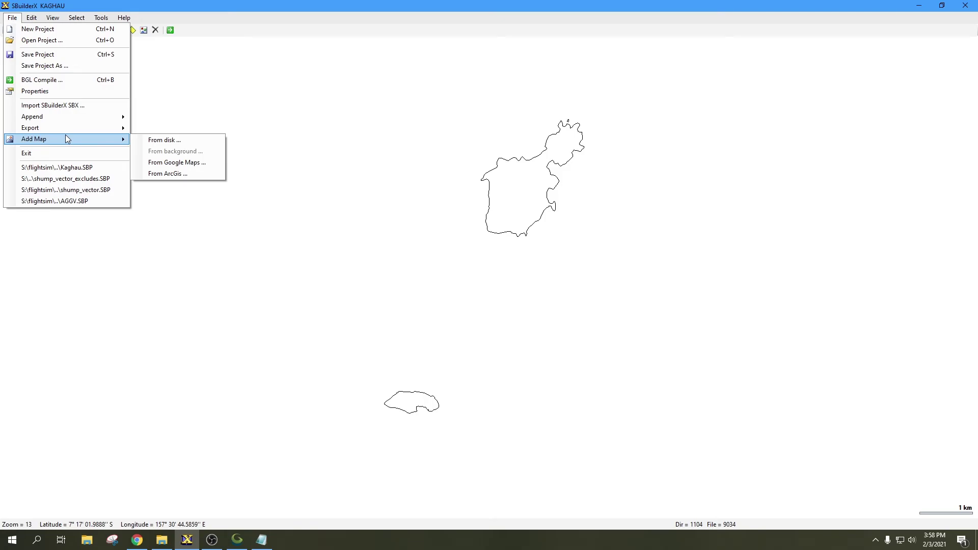
left_click(164, 140)
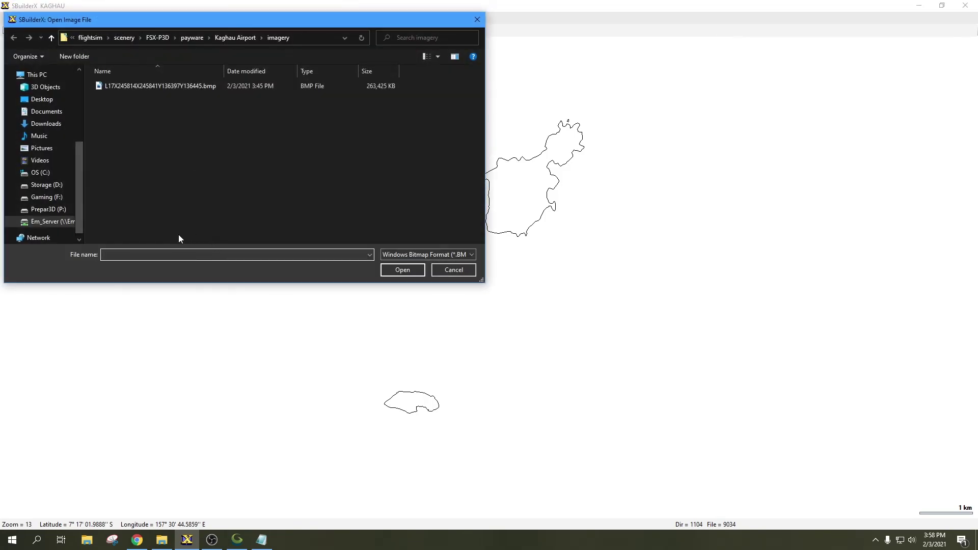
left_click(211, 90)
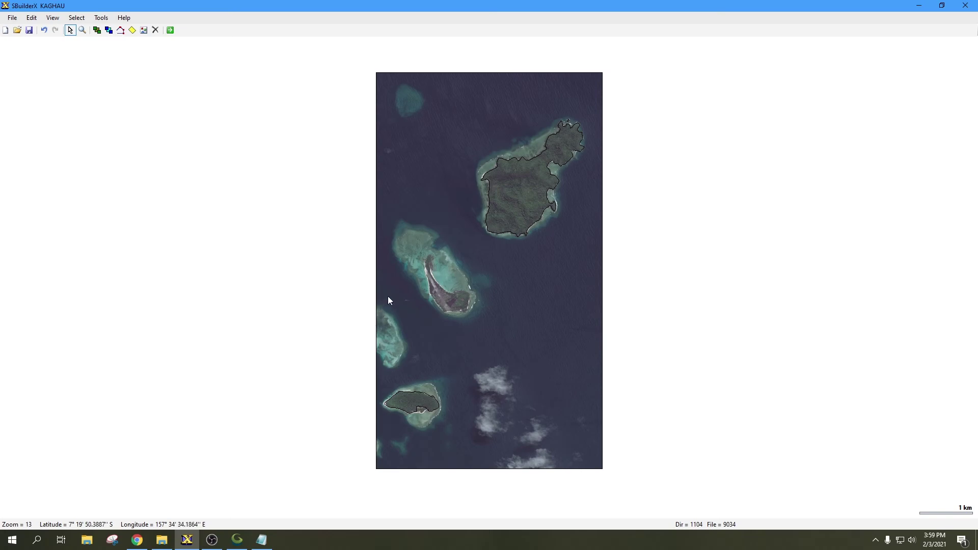
left_click(376, 302)
right_click(376, 302)
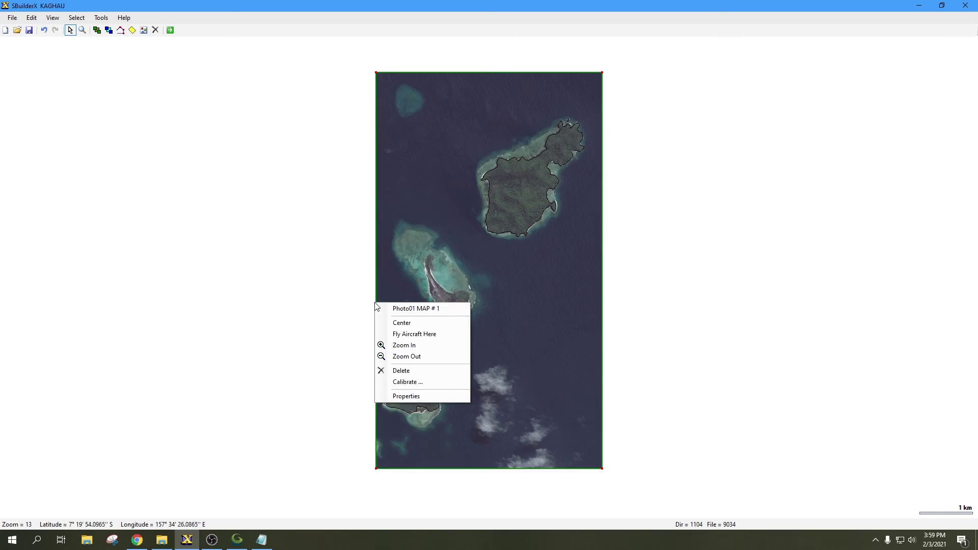
left_click(414, 381)
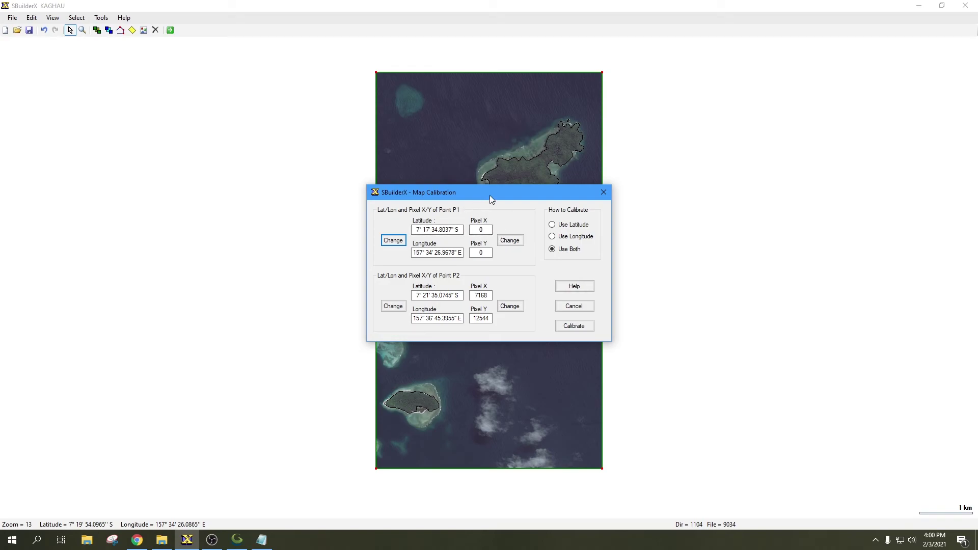
left_click_drag(491, 195, 407, 195)
left_click(491, 325)
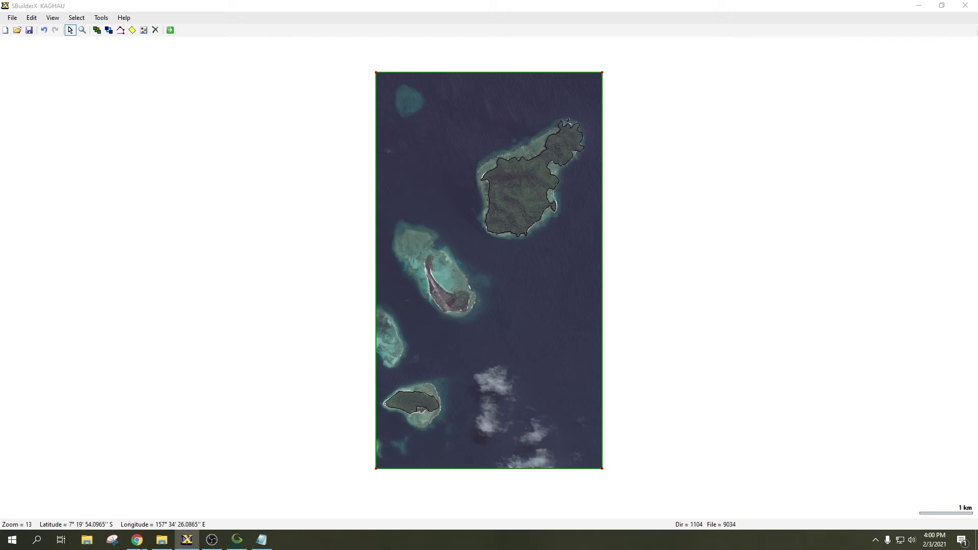
Show the FCC DMS-to-decimal converter full screen, ready for the latitude degrees entry.
left_click(137, 539)
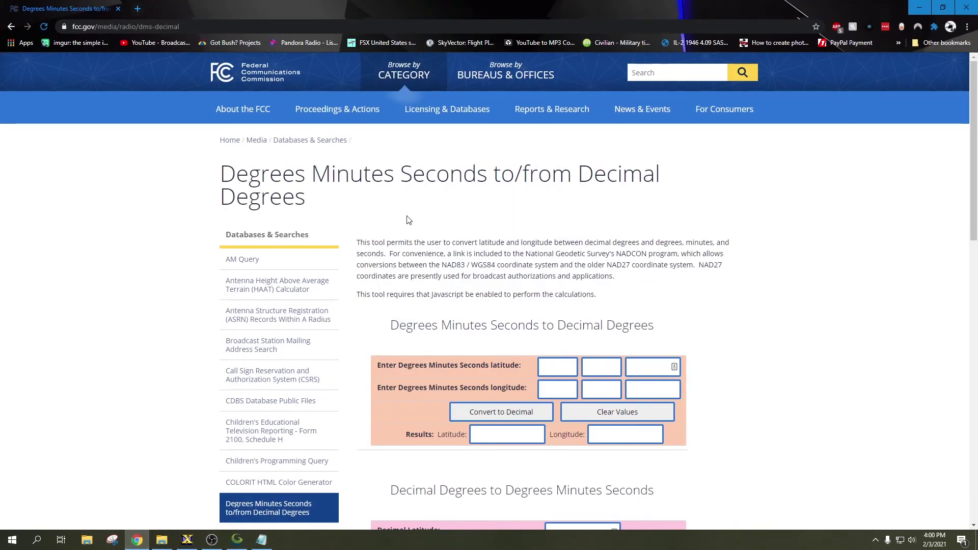
key("F11")
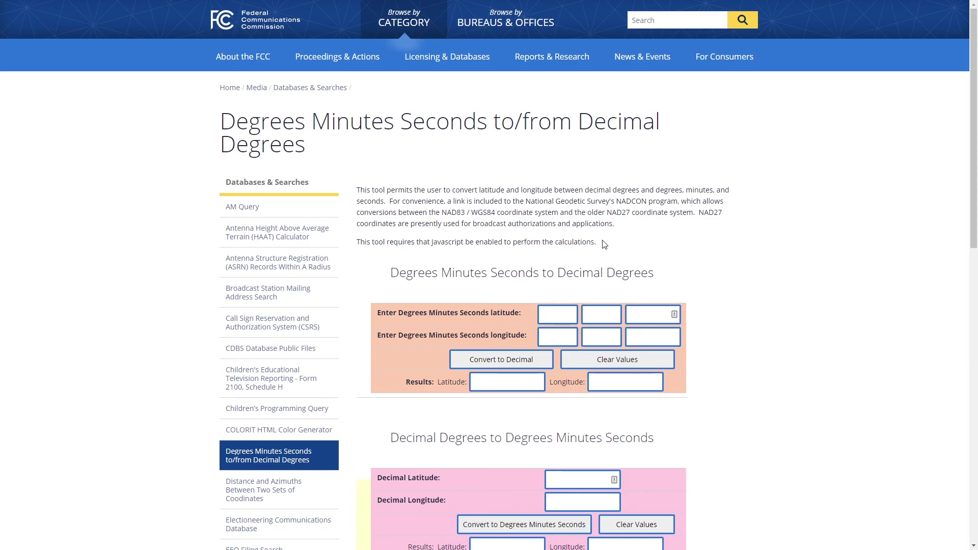
key("F11")
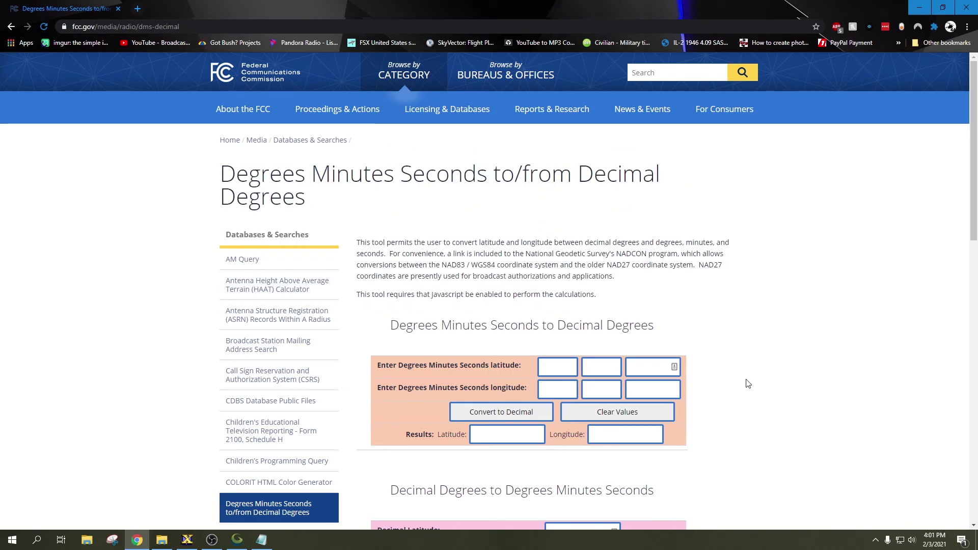
key("F11")
left_click(554, 317)
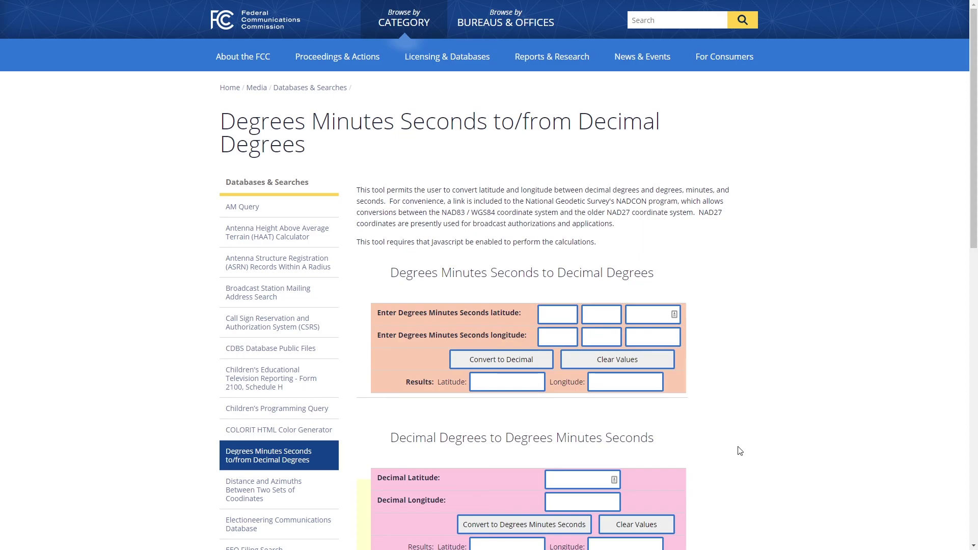
left_click(558, 315)
Convert latitude 7° 17' 34.803" and longitude 157° 34' 26.967" to decimal degrees.
type("7")
left_click(601, 315)
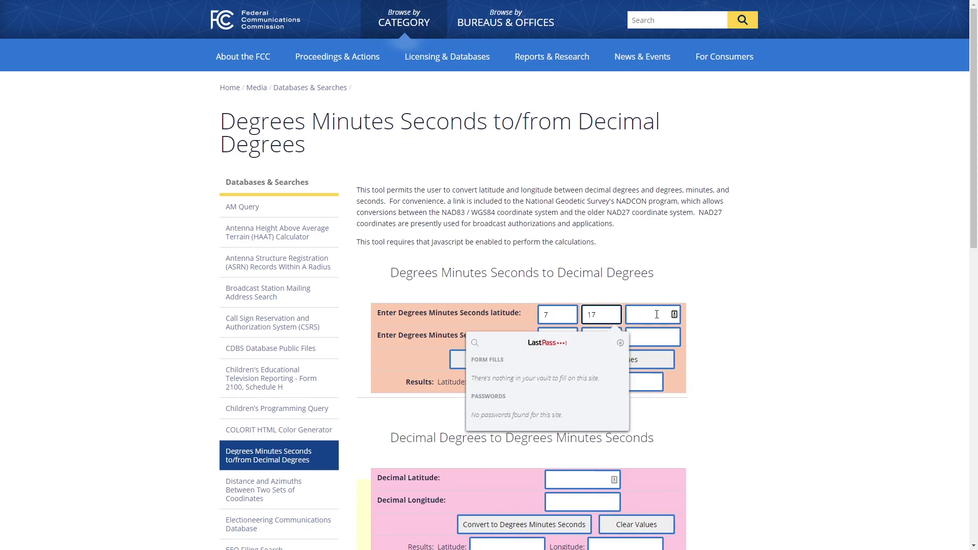
type("17")
left_click(658, 313)
type("34.803")
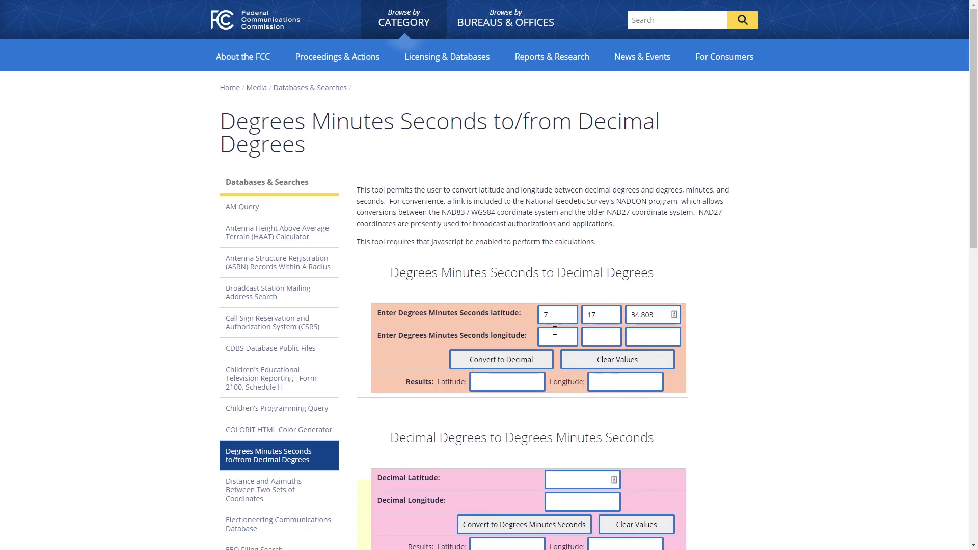
left_click(558, 338)
type("157")
left_click(592, 335)
type("34")
left_click(643, 341)
type("26.967")
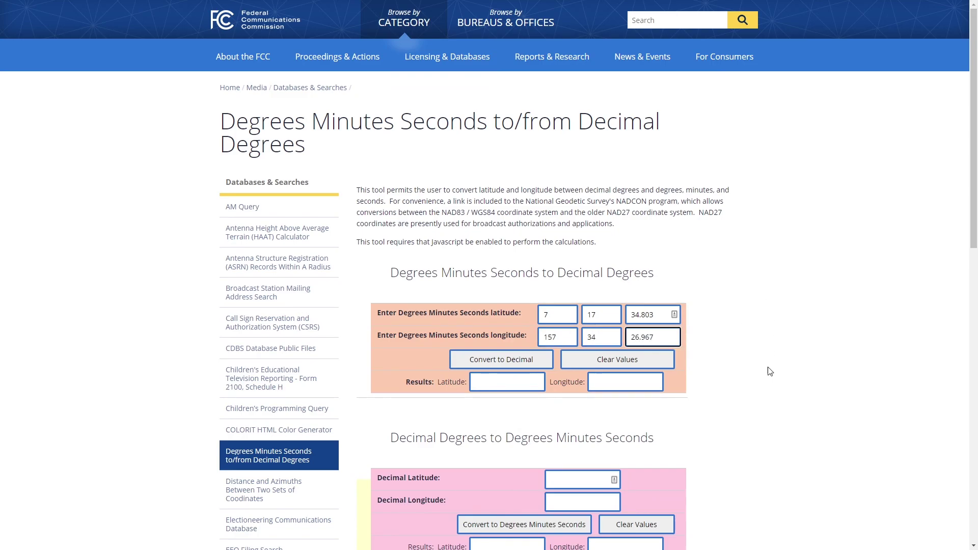
left_click(526, 360)
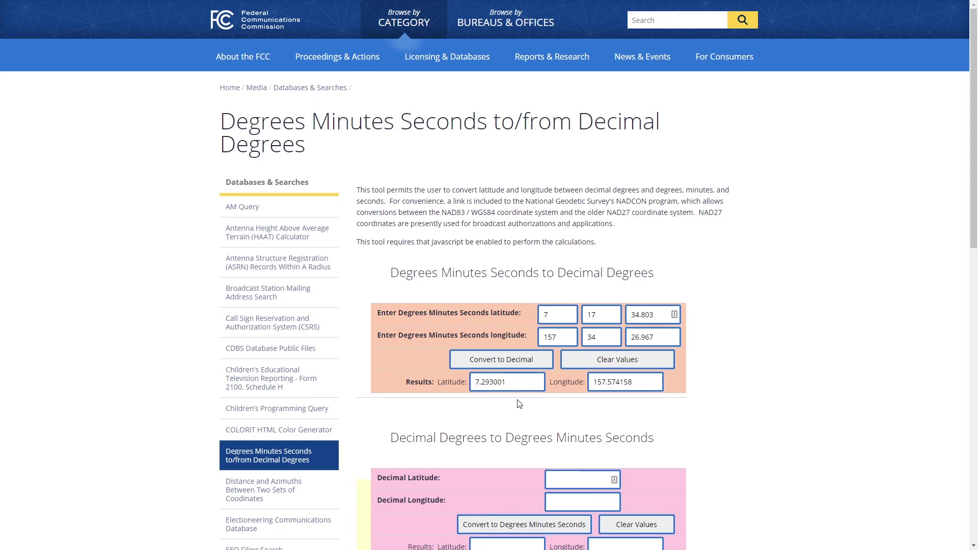
Cut the decimal results 7.293001 and 157.574158 from the converter.
double_click(528, 387)
right_click(496, 387)
left_click(519, 254)
right_click(658, 391)
left_click(683, 255)
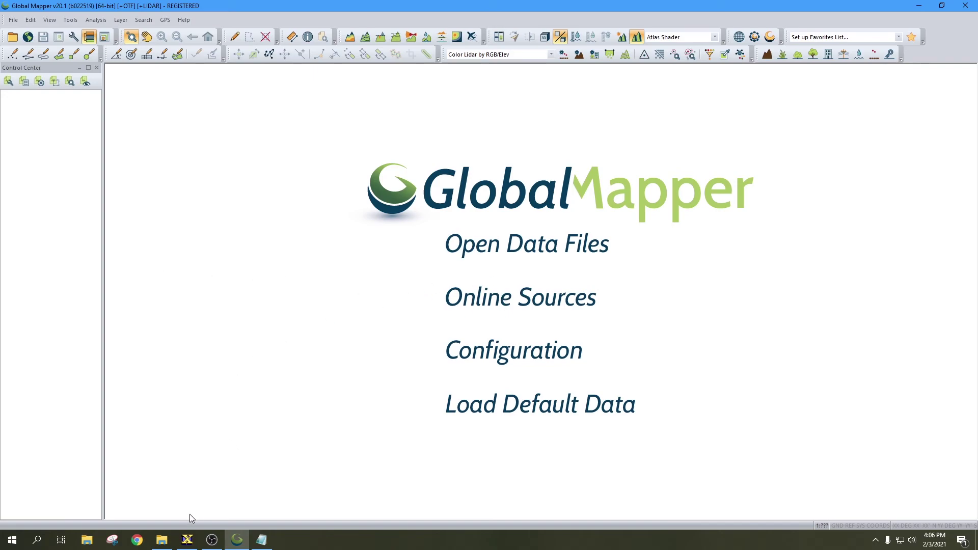
Drag the Kaghau satellite BMP into Global Mapper and choose Manually Rectify Image.
left_click(161, 540)
left_click_drag(400, 246, 873, 229)
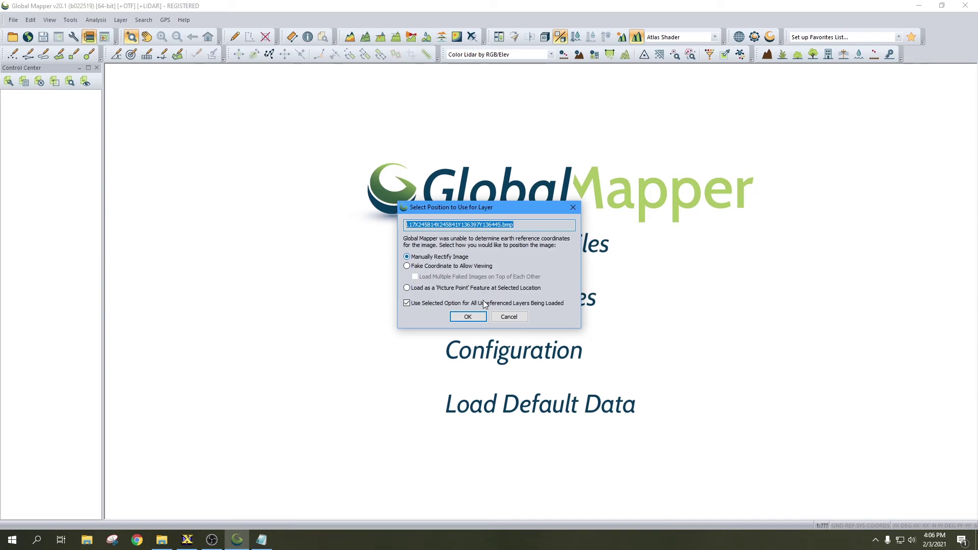
left_click(478, 319)
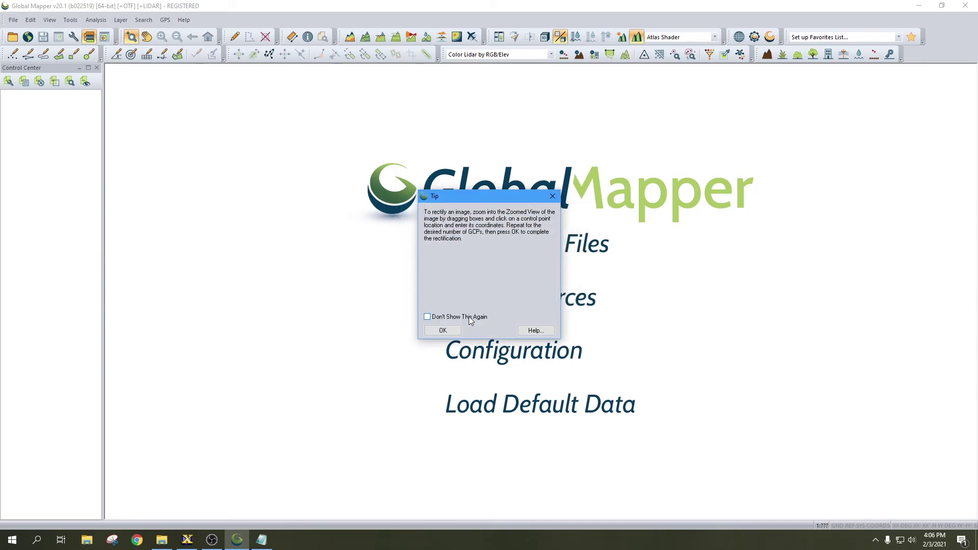
left_click(457, 329)
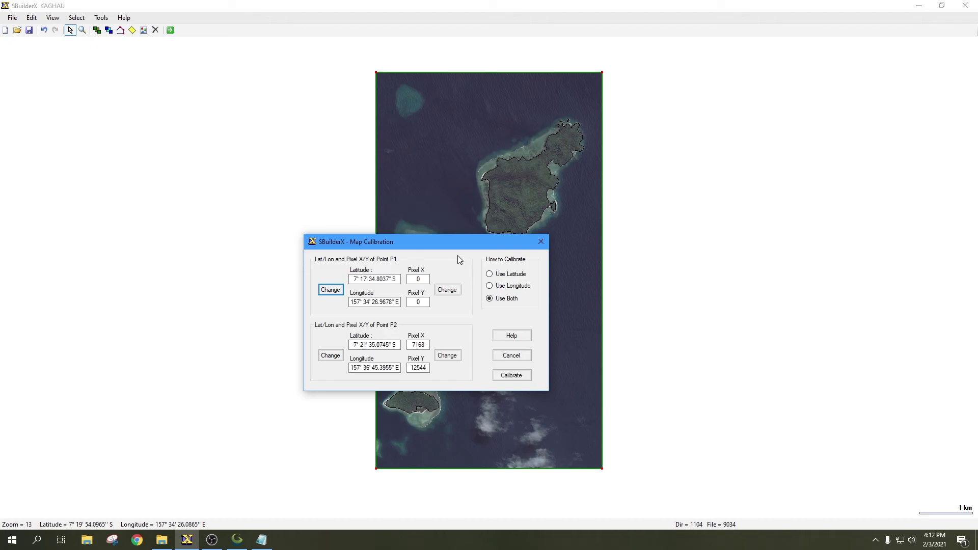
key("Escape")
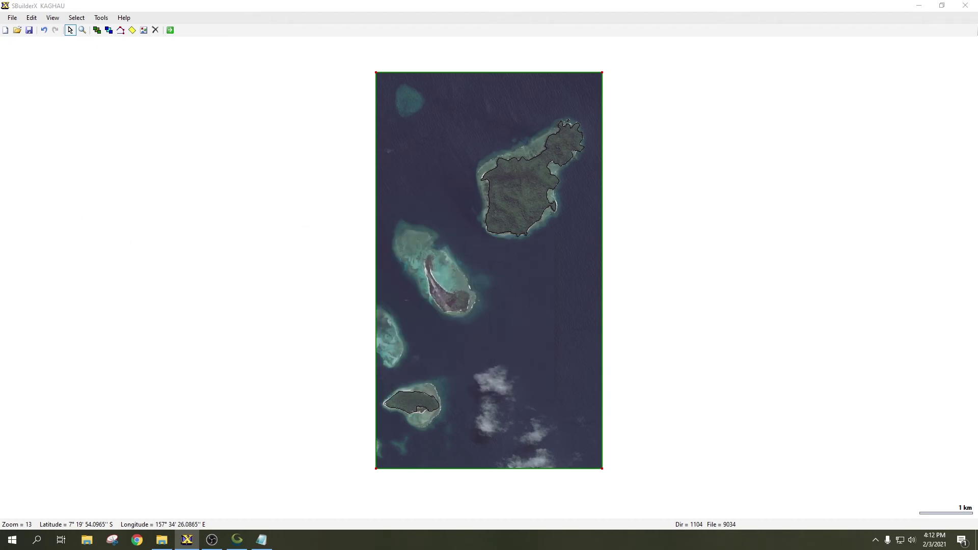
left_click(237, 540)
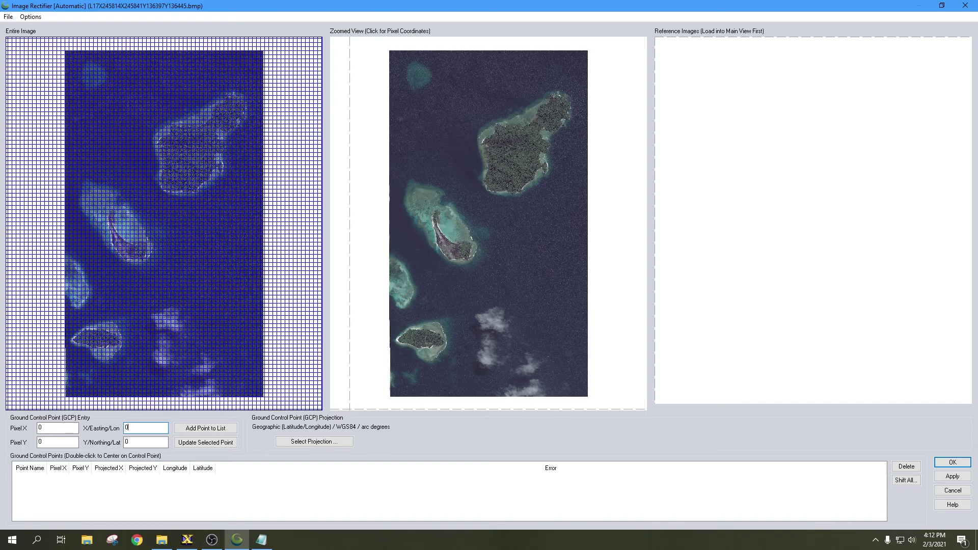
Paste longitude 157.574158 and latitude -7.293001 into the Image Rectifier's control point fields.
key("alt+Tab")
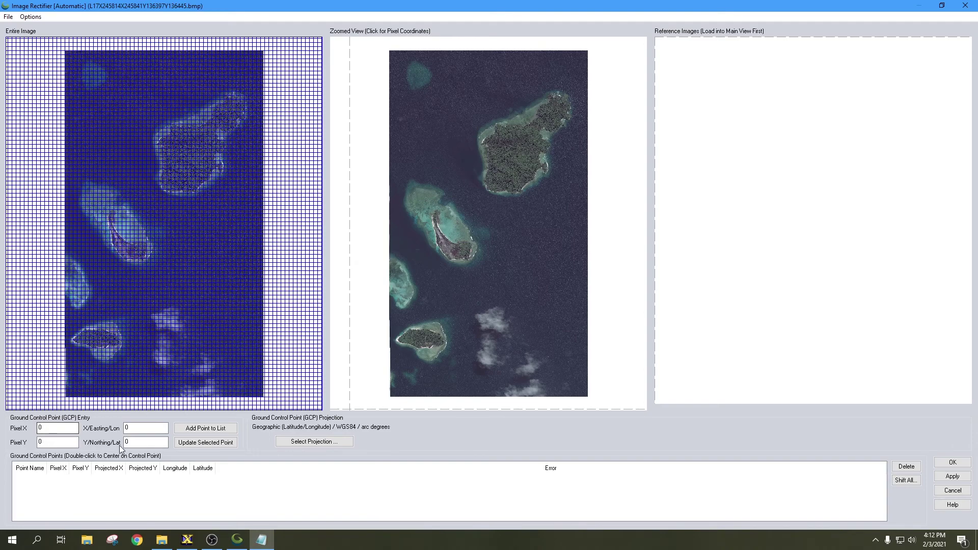
key("alt+Tab")
right_click(137, 430)
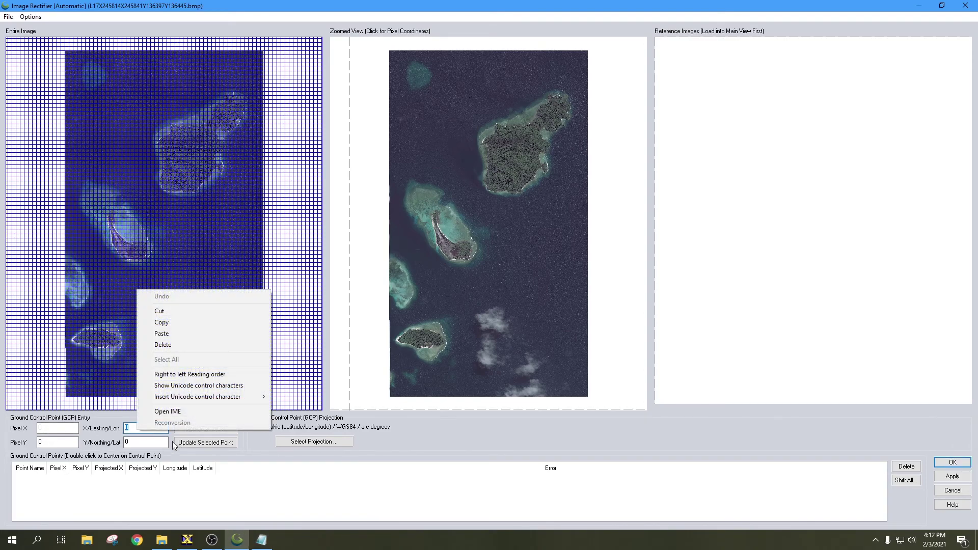
left_click(173, 335)
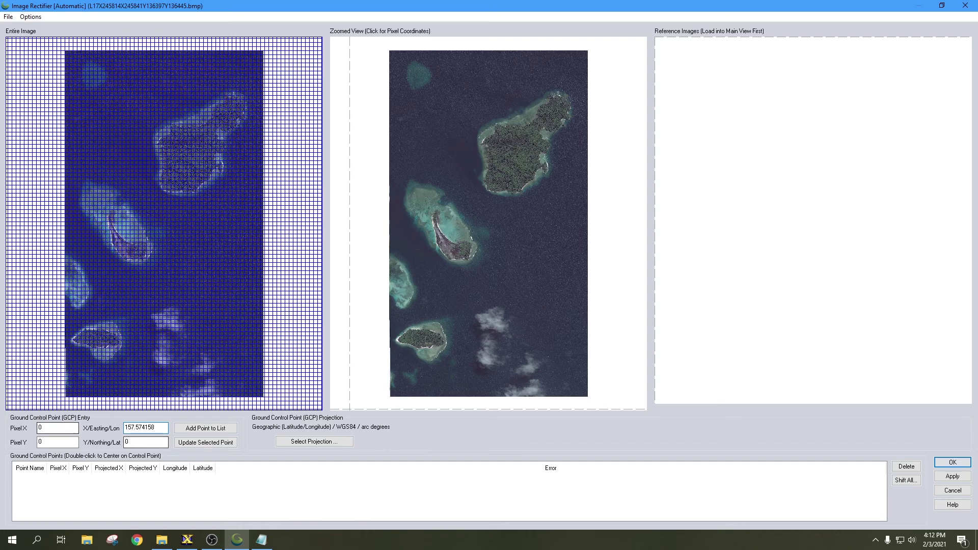
key("alt+Tab")
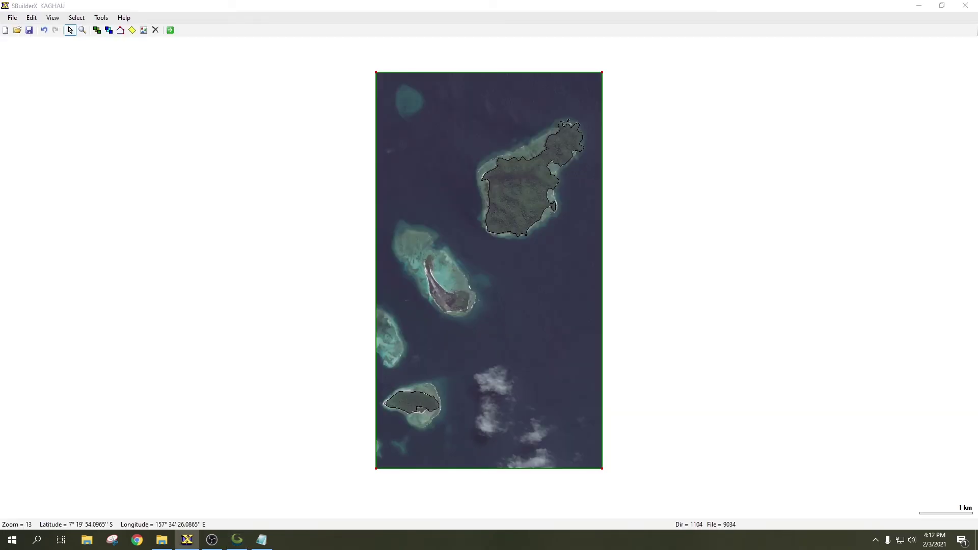
left_click_drag(310, 229, 323, 231)
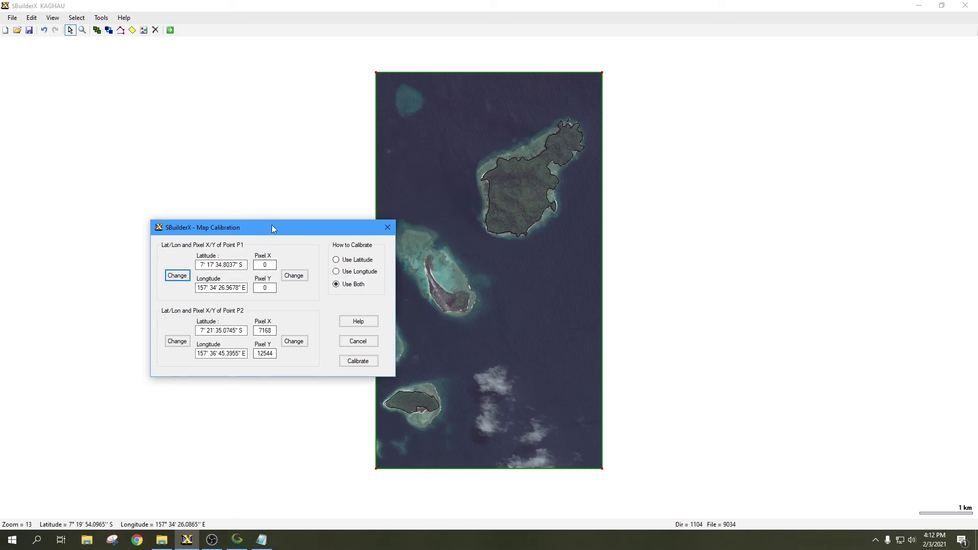
left_click(237, 540)
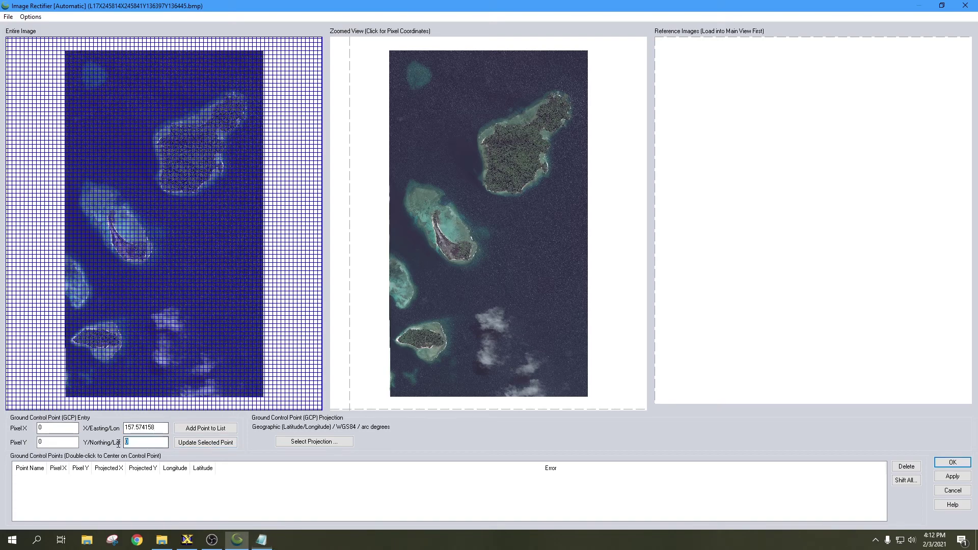
double_click(137, 444)
right_click(138, 445)
left_click(166, 345)
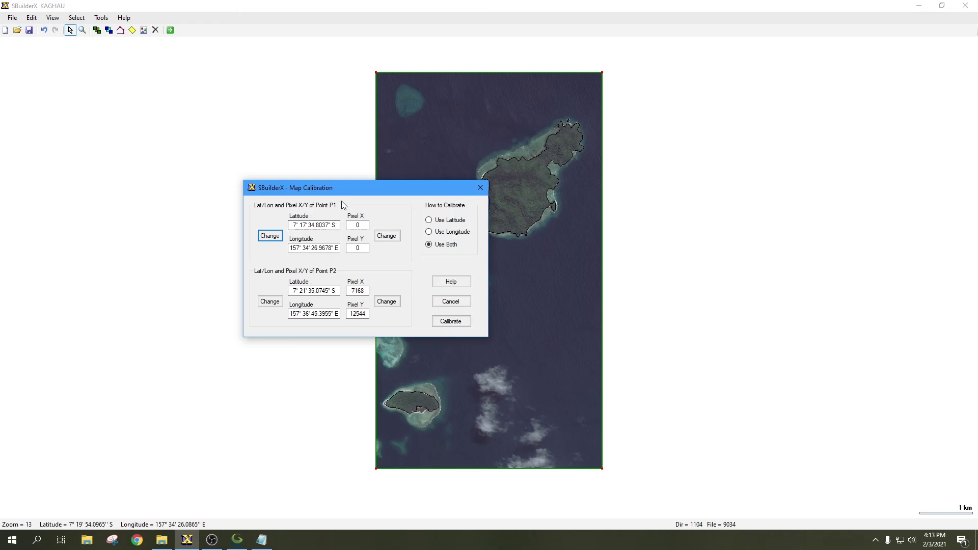
Add the pixel 0,0 control point to the list under the name TL.
left_click(237, 539)
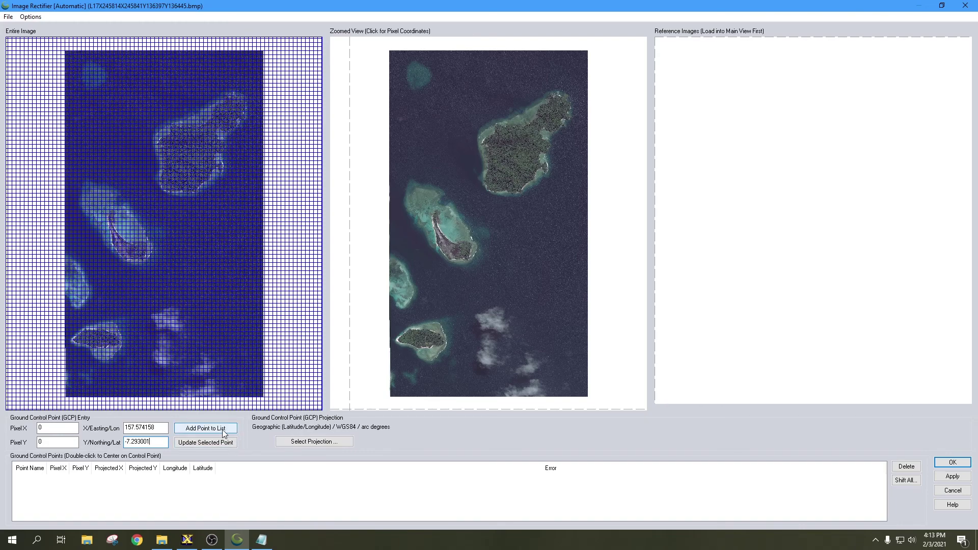
left_click(205, 428)
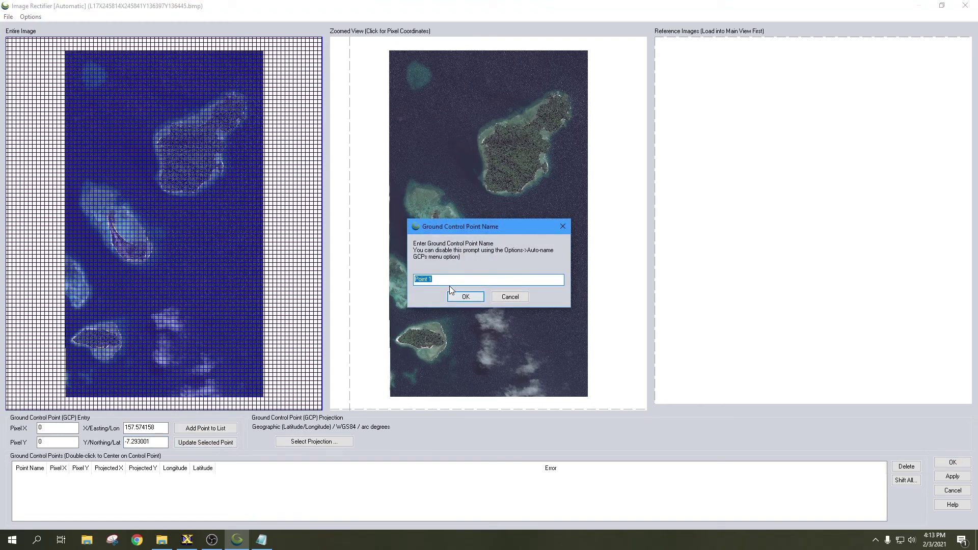
type("TL")
left_click(467, 297)
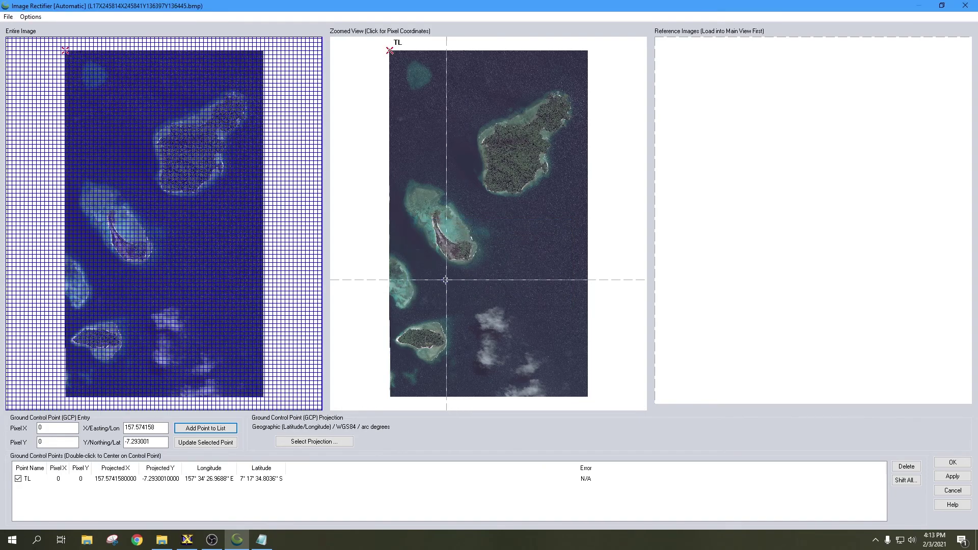
double_click(62, 427)
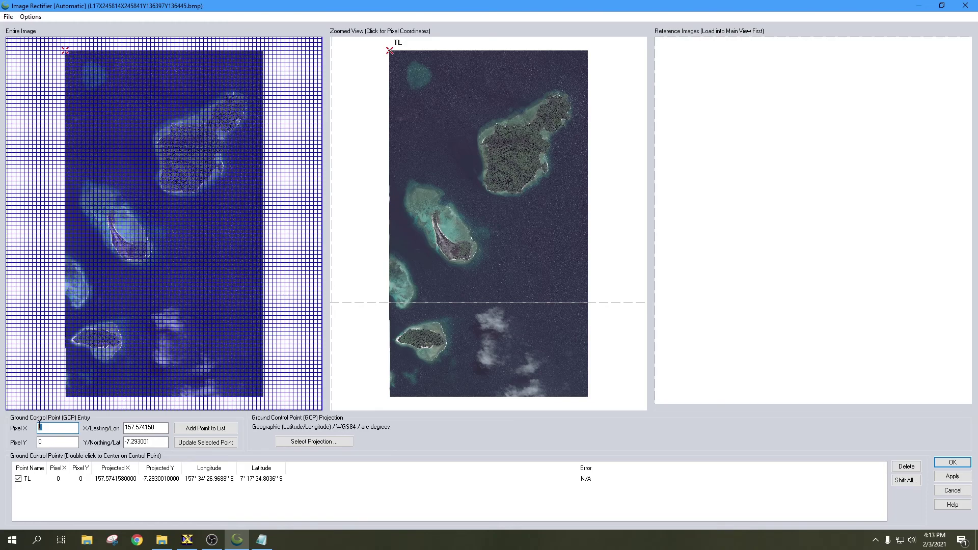
Enter pixel 7168,12544 with latitude -7.359743 and longitude 157.61261 for the second point.
type("7168")
key("Tab")
key("alt+Tab")
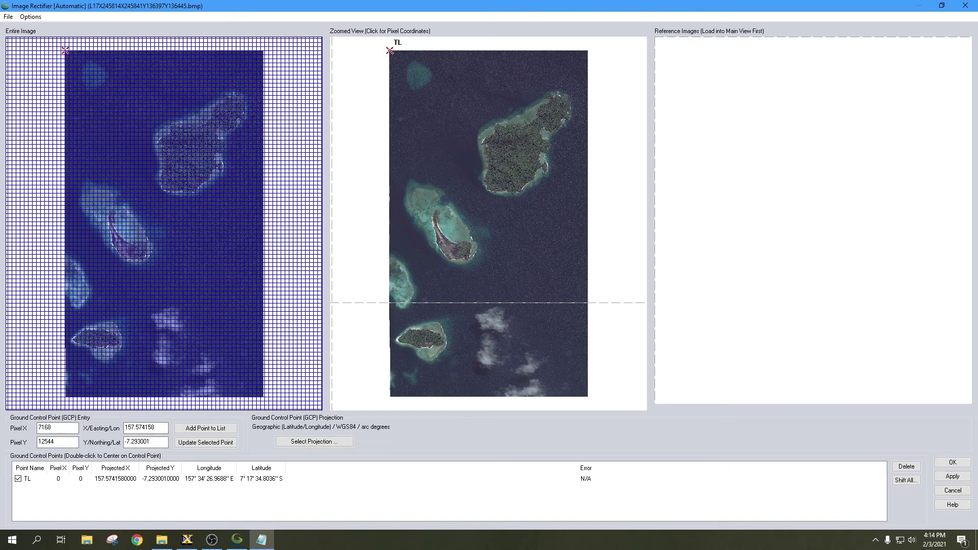
left_click_drag(158, 443, 138, 443)
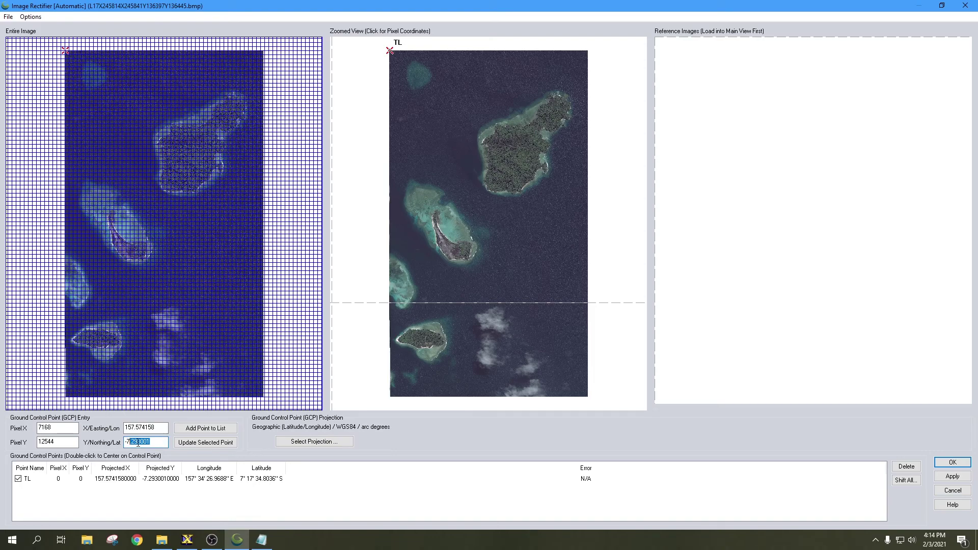
right_click(138, 442)
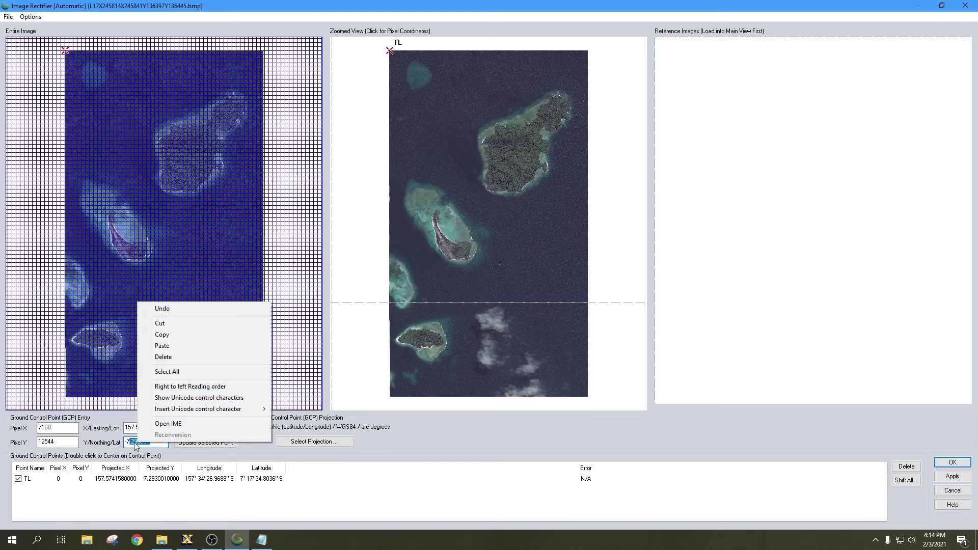
left_click_drag(151, 443, 129, 442)
key("BackSpace")
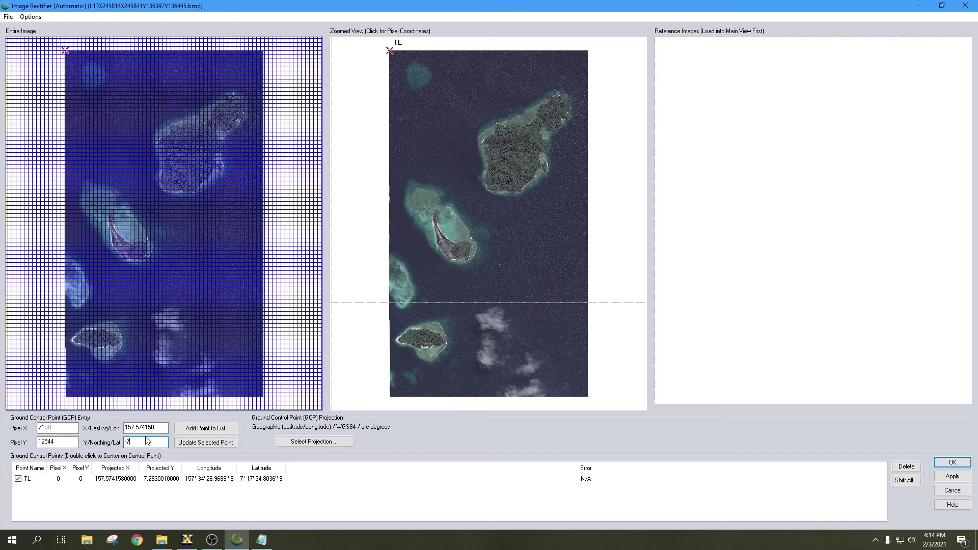
type(".359743")
key("alt+Tab")
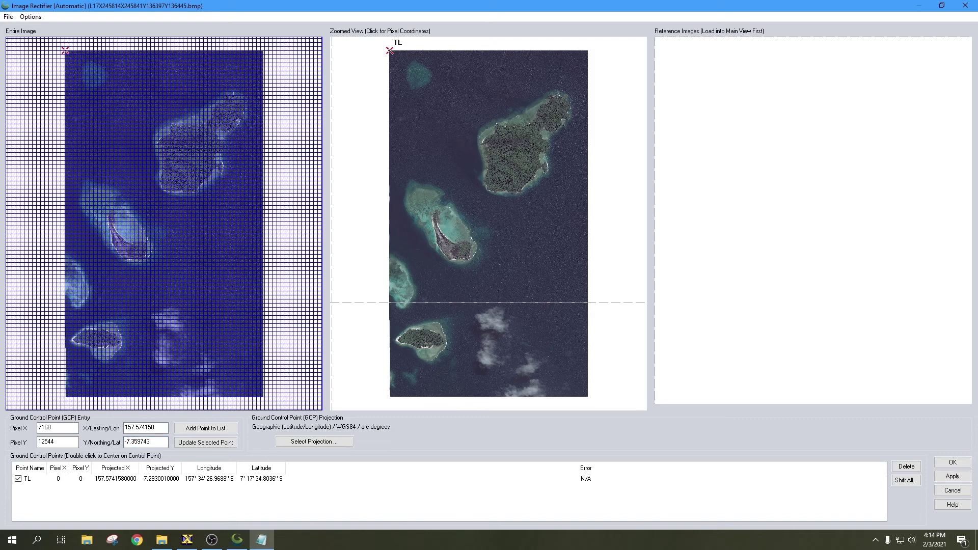
double_click(145, 428)
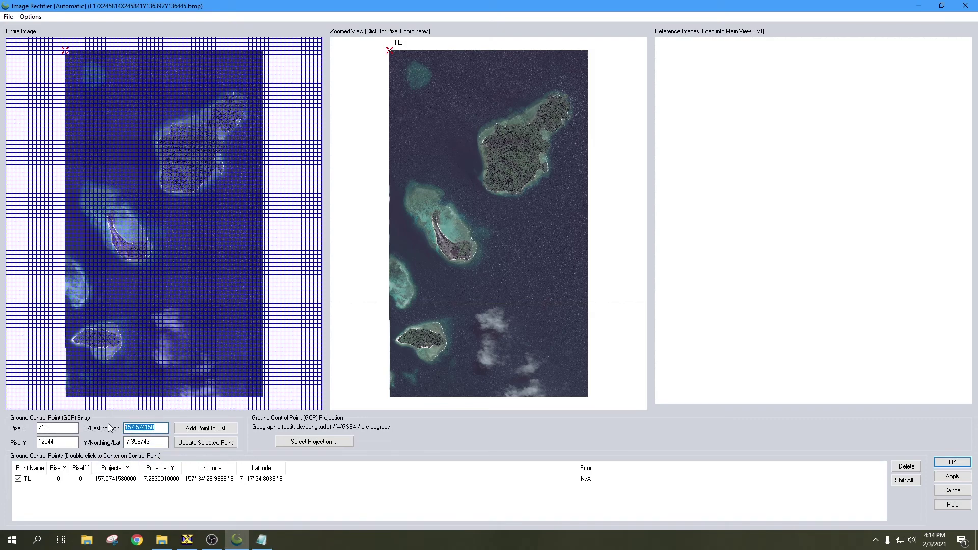
type("157.61261")
left_click(164, 443)
Add this point to the list named BR, then return to SBuilderX.
left_click(220, 430)
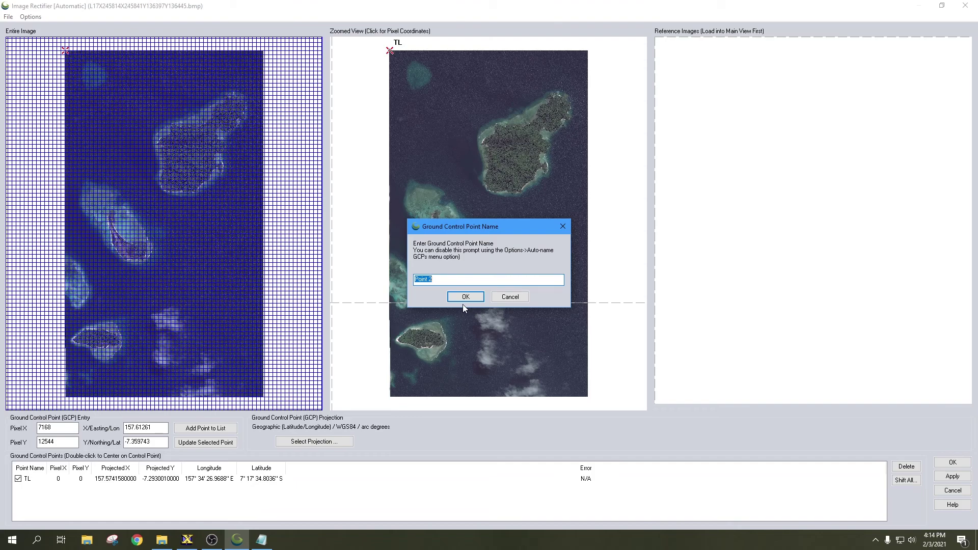
type("BR")
left_click(465, 297)
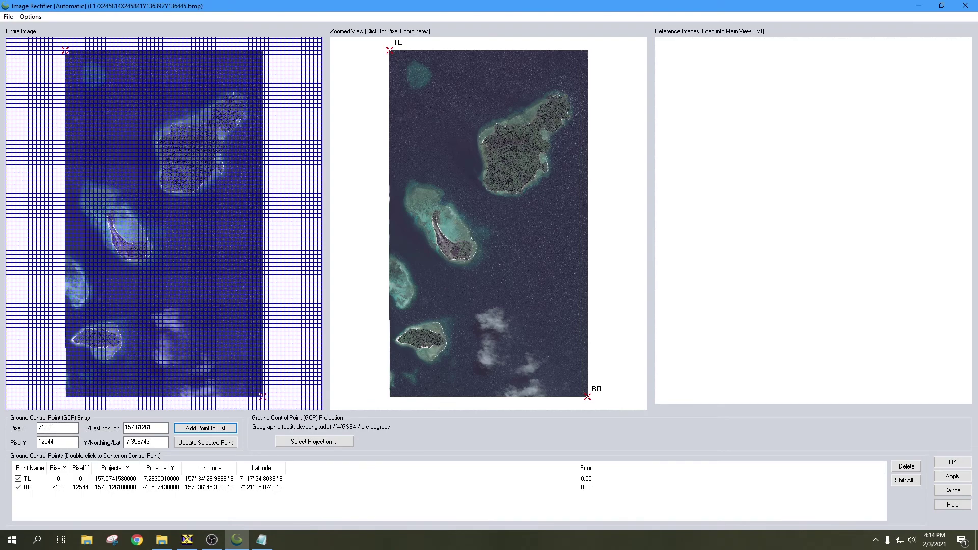
left_click(187, 540)
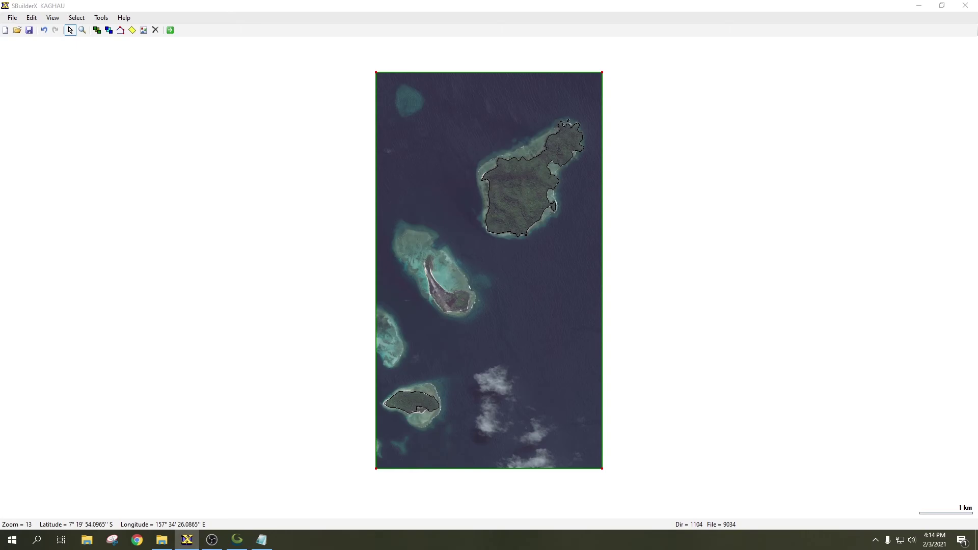
Apply the TL and BR control points and accept the rectification.
left_click_drag(438, 182, 3, 270)
left_click(237, 539)
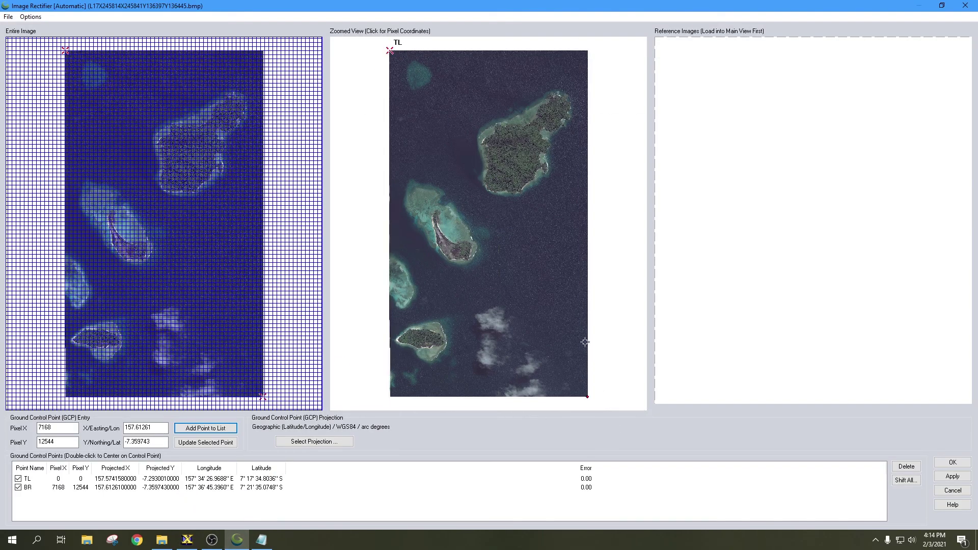
left_click(957, 476)
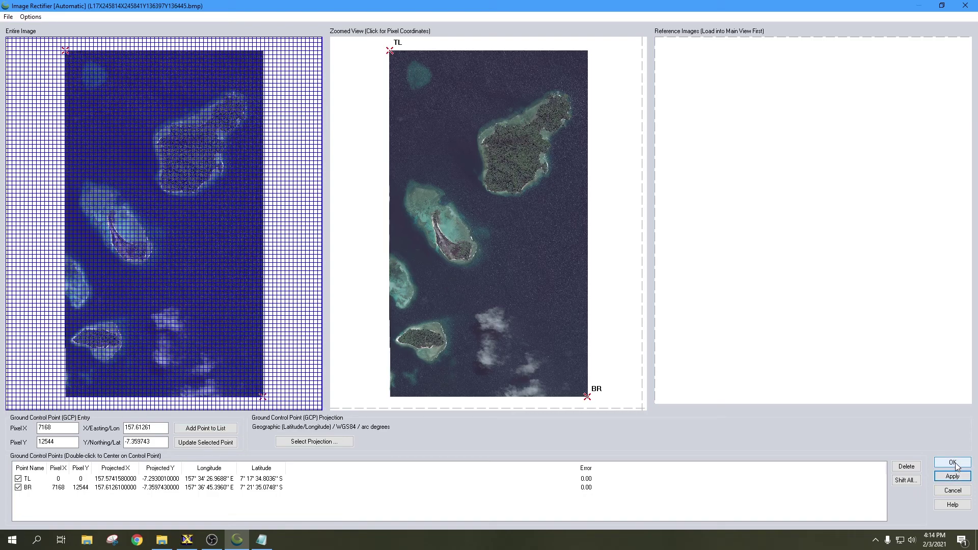
left_click(953, 463)
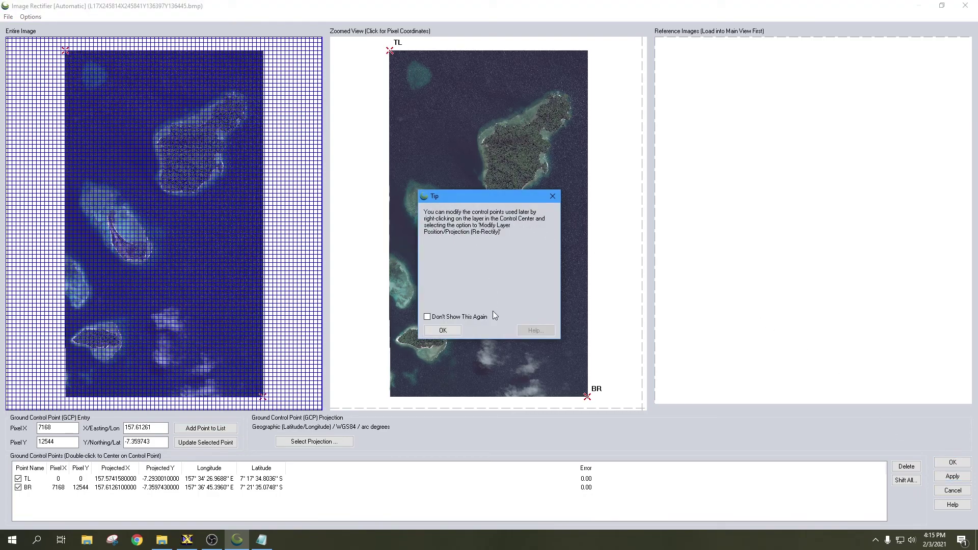
left_click(444, 331)
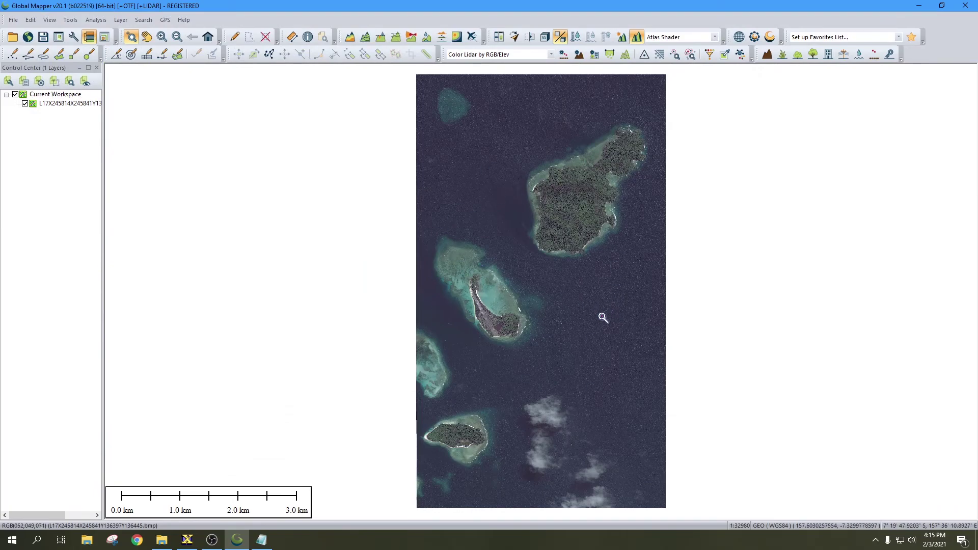
left_click(13, 20)
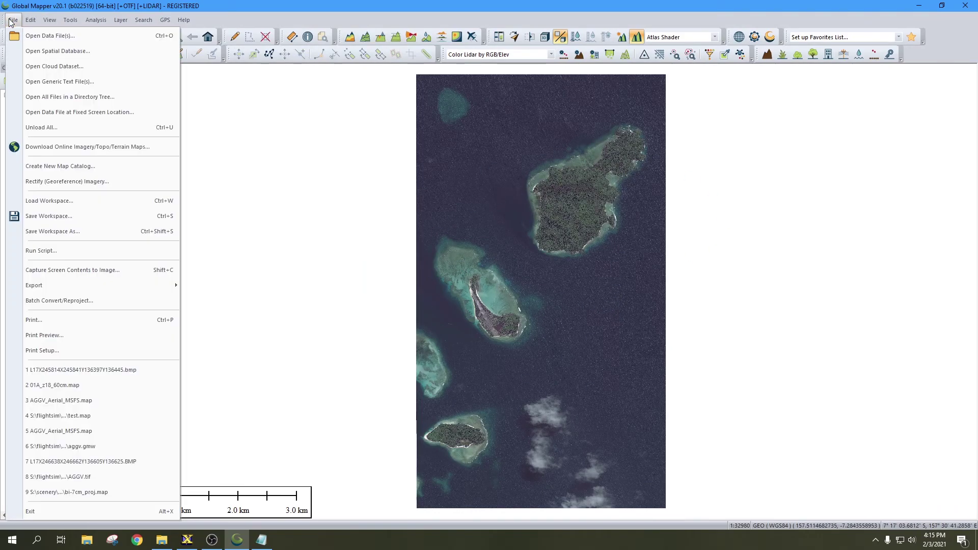
Choose Export Raster/Image Format from the File > Export menu, with PNG selected.
mouse_move(103, 289)
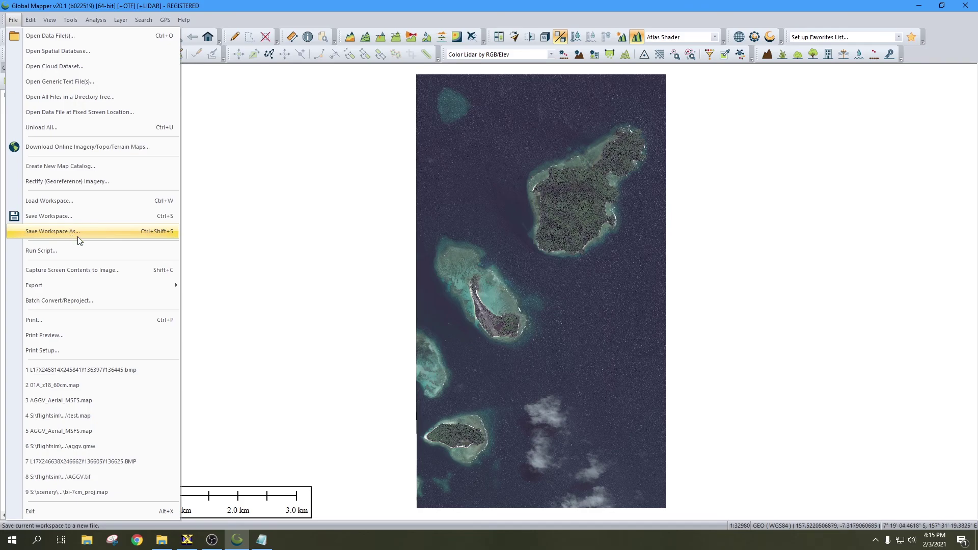
mouse_move(150, 281)
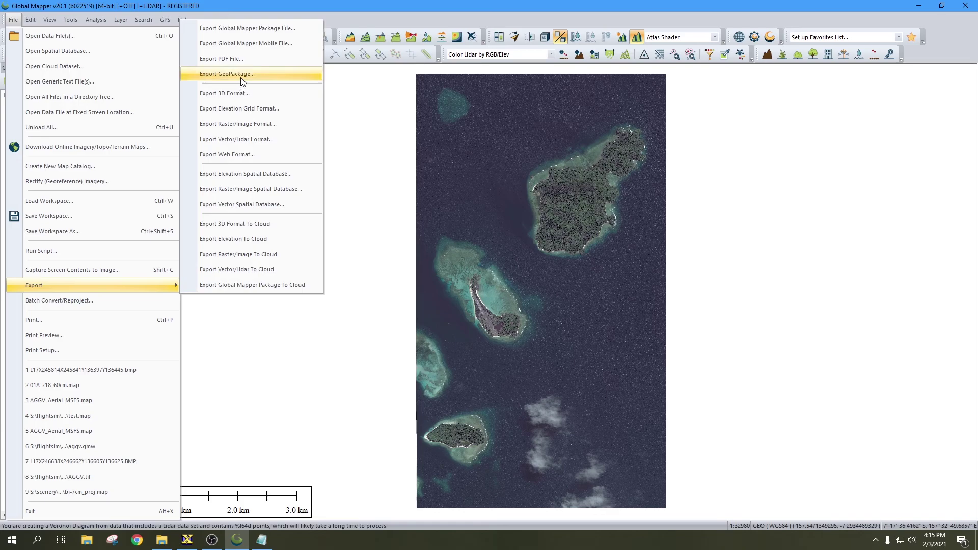
left_click(265, 124)
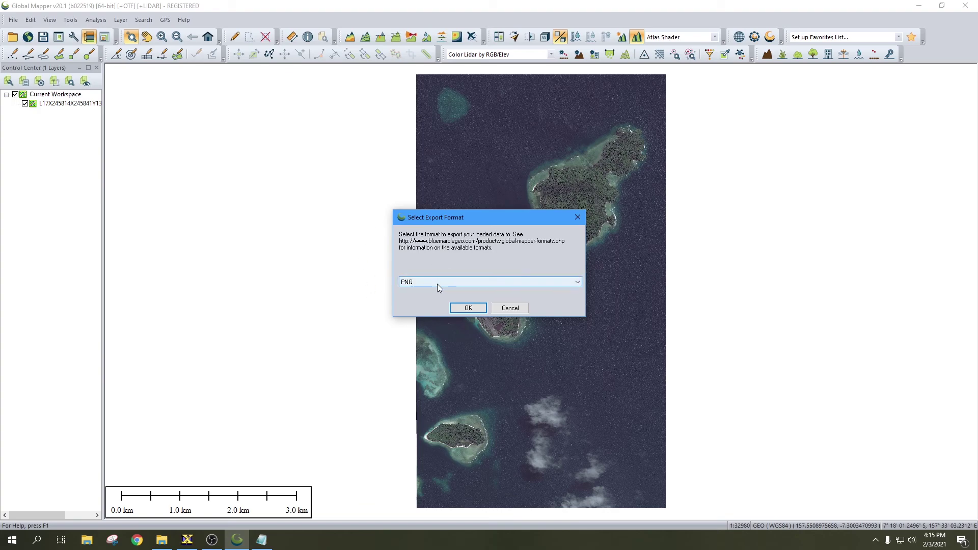
Export PNG as 24-bit RGB with only an OziExplorer .map file and opaque background.
left_click(468, 308)
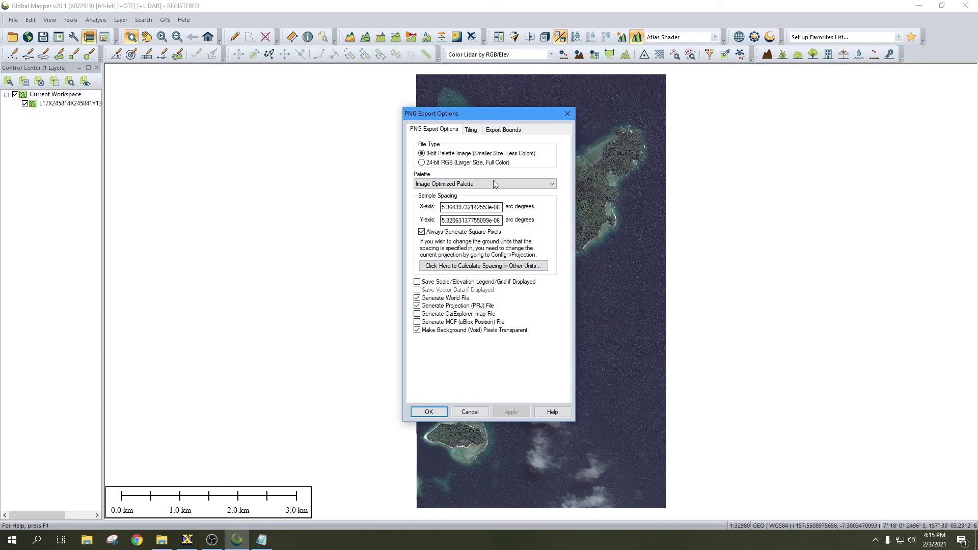
left_click(428, 163)
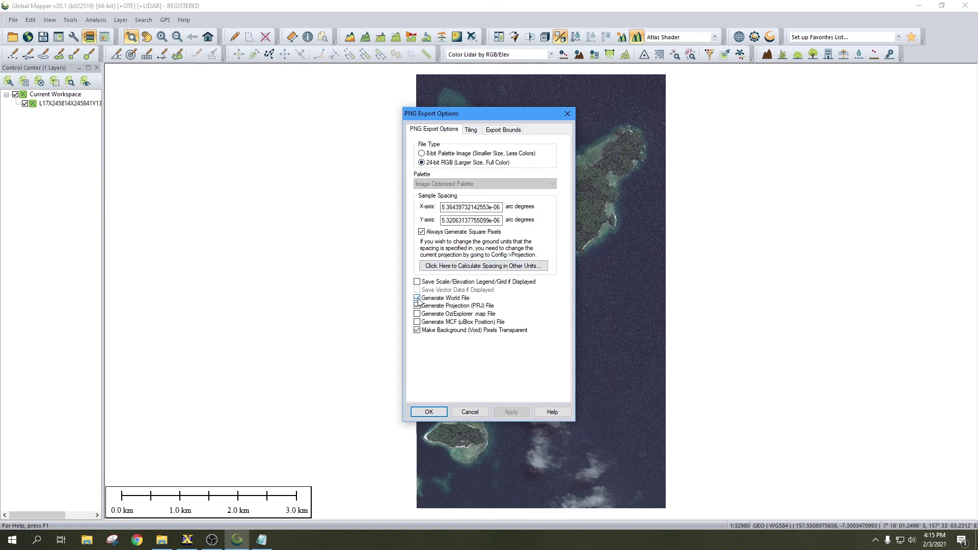
left_click(418, 298)
left_click(418, 305)
left_click(417, 315)
left_click(418, 330)
left_click(428, 412)
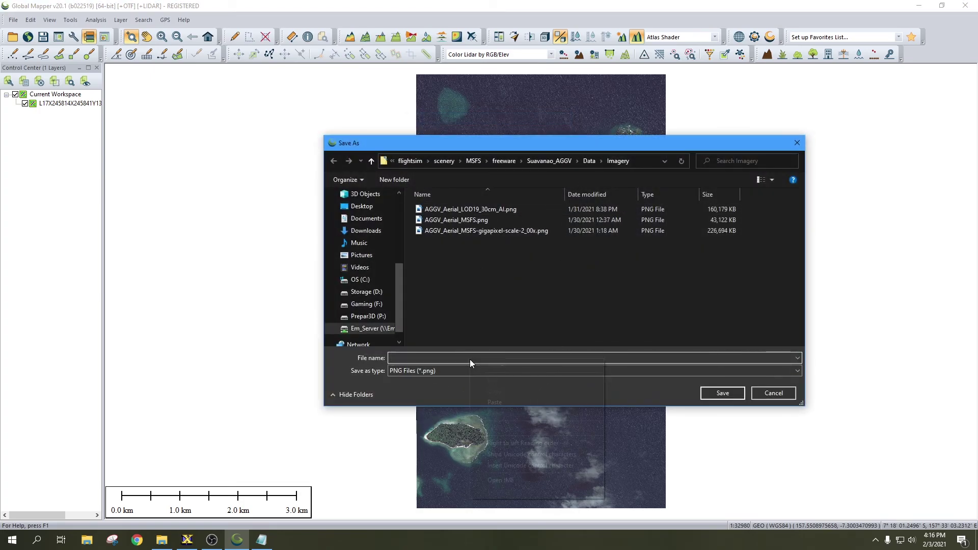
Point the Save As dialog to the Kaghau Airport imagery folder by pasting its path from File Explorer.
right_click(470, 360)
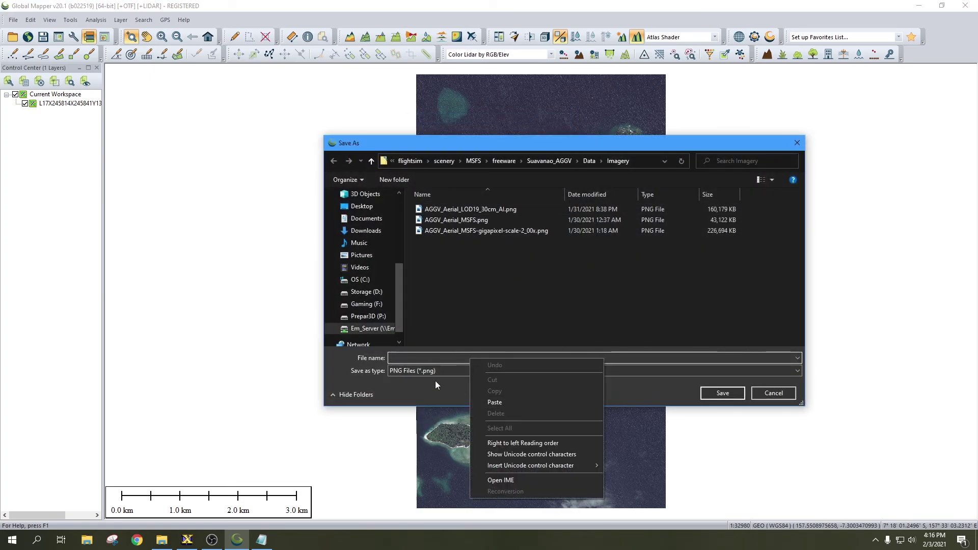
left_click(162, 540)
right_click(464, 201)
left_click(494, 220)
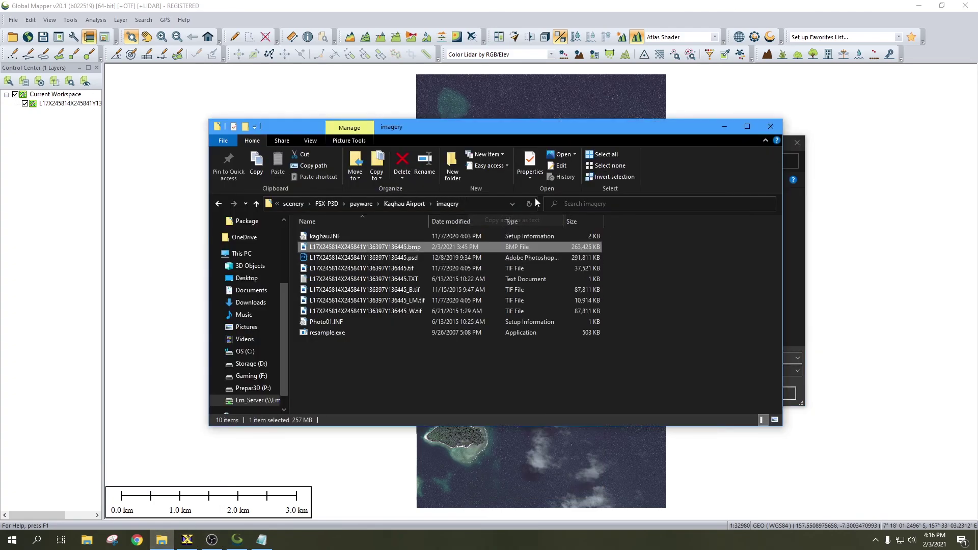
left_click(724, 126)
right_click(510, 360)
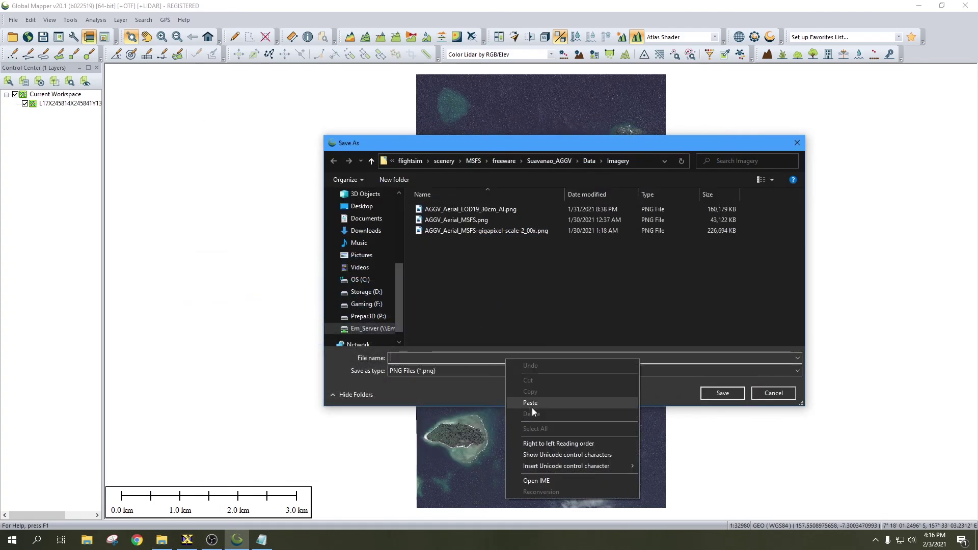
left_click(532, 407)
left_click(723, 395)
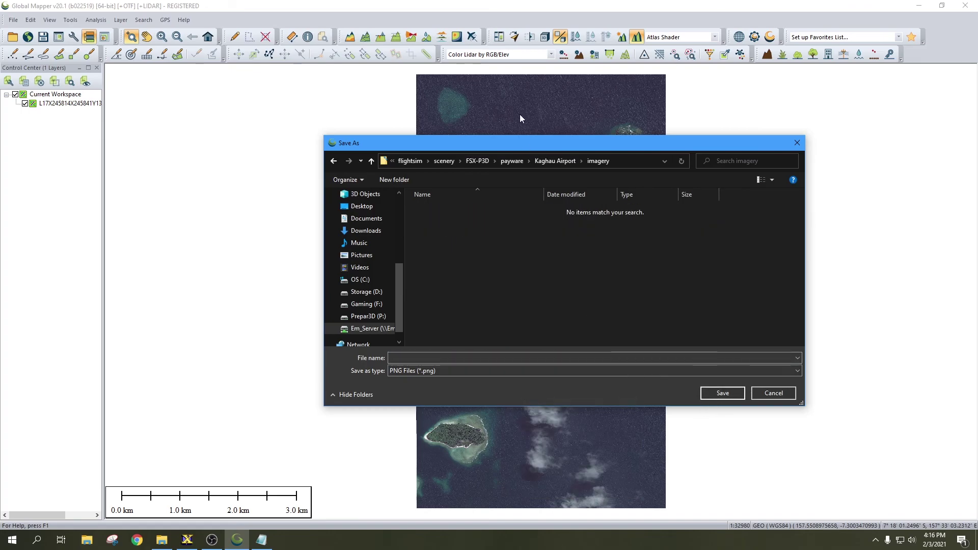
Name the file agkg and save it as agkg.png to start the export.
left_click(432, 360)
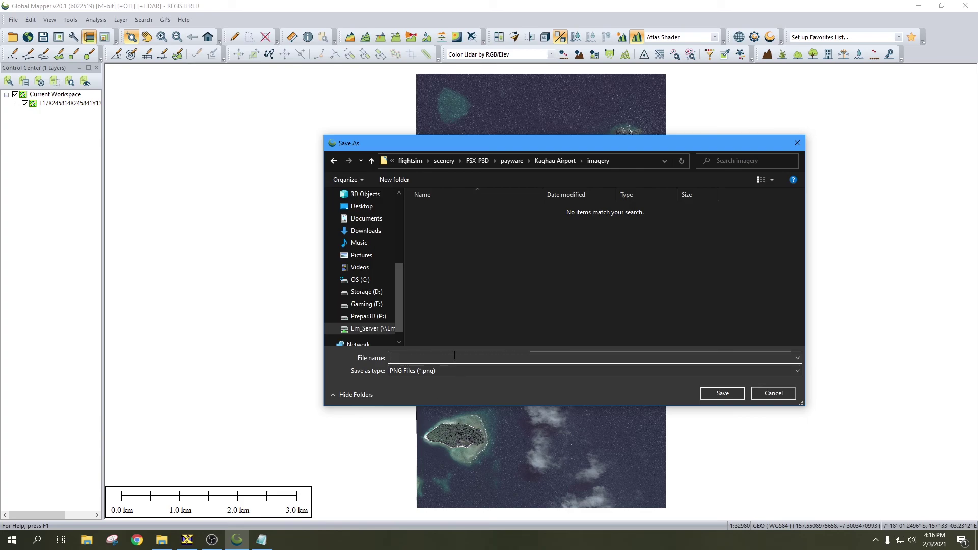
type("agka")
key("BackSpace")
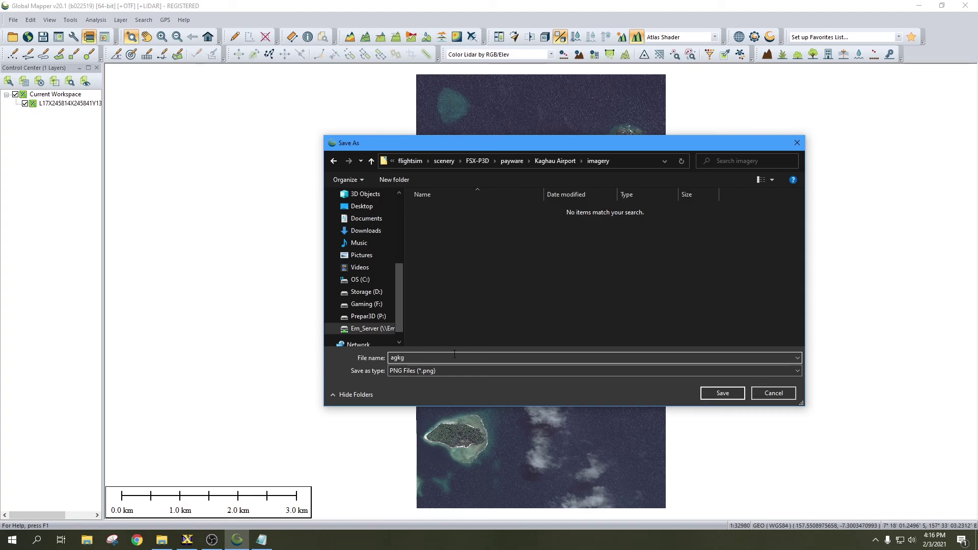
left_click(723, 393)
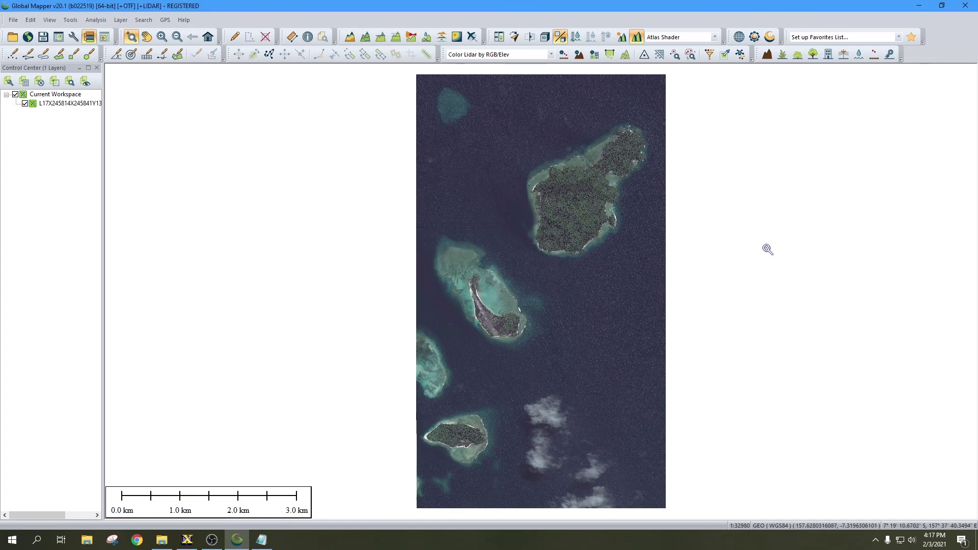
Minimize Global Mapper, close the SBuilderX Map Calibration dialog, and minimize SBuilderX.
left_click(917, 6)
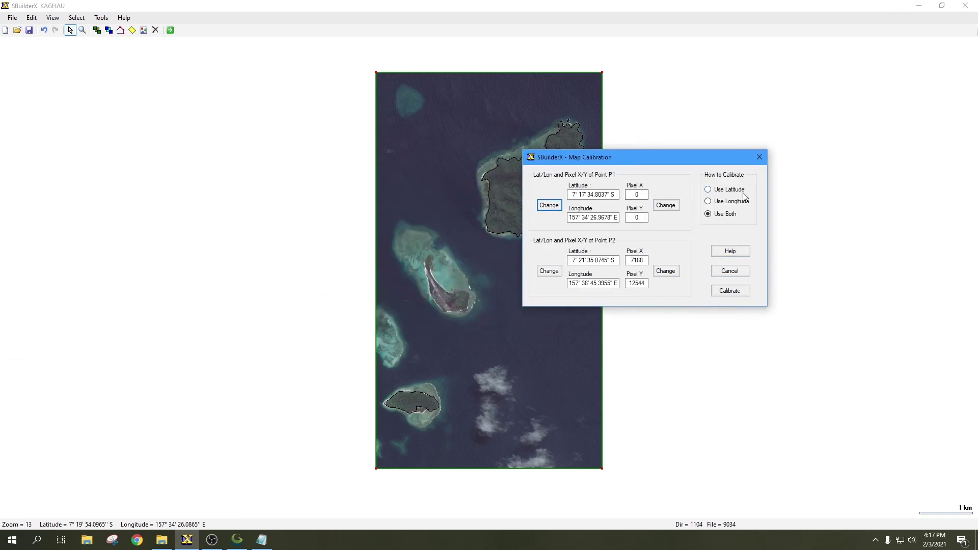
left_click(767, 151)
left_click(927, 5)
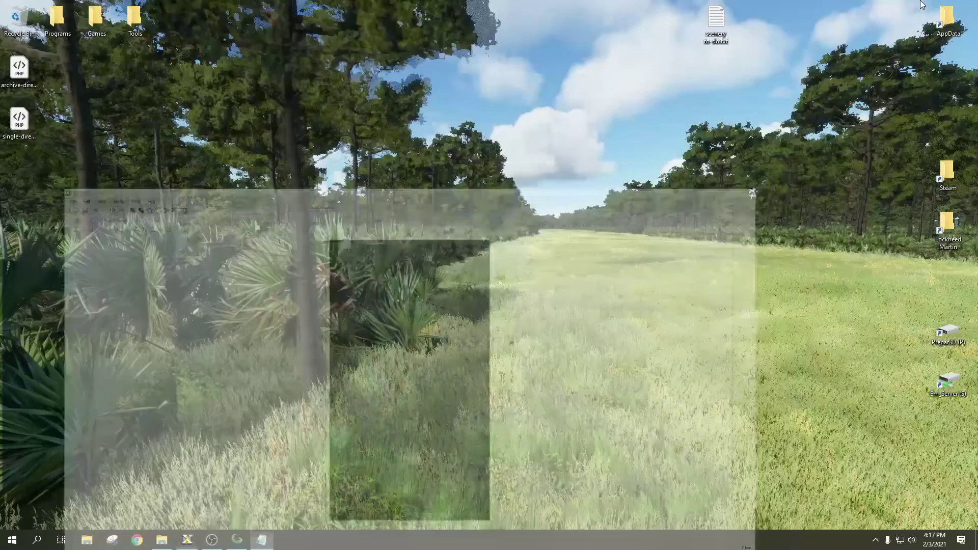
mouse_move(237, 535)
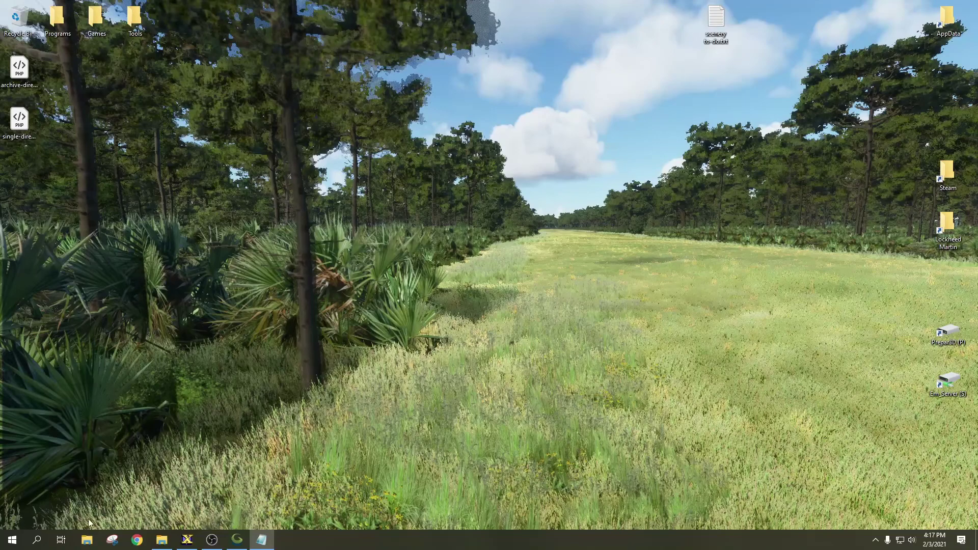
Search Windows for 'qg' and launch QGIS3 from the best match.
left_click(36, 540)
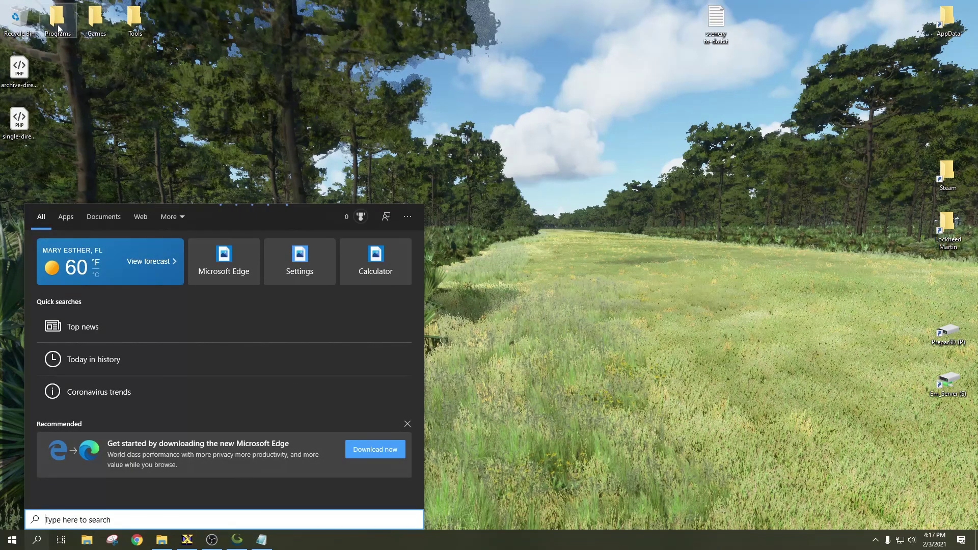
type("qg")
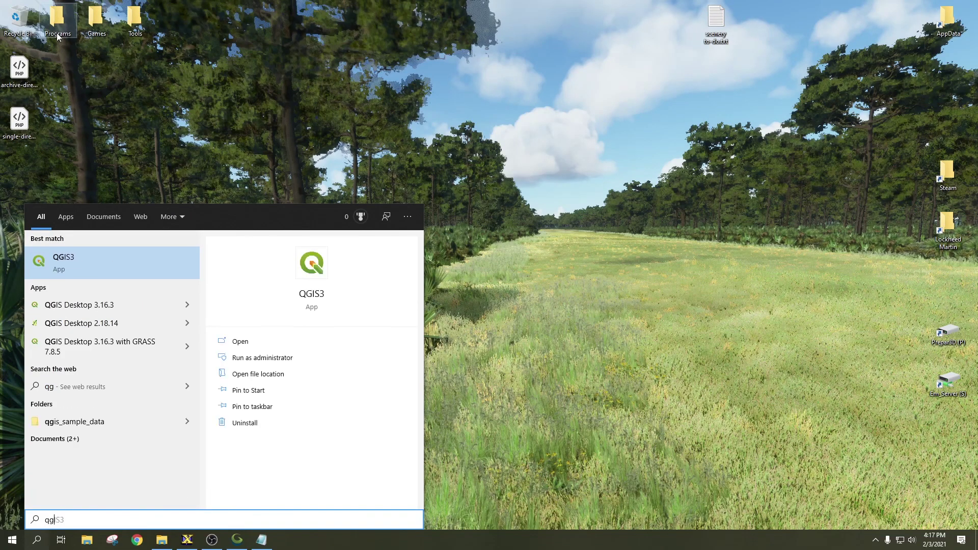
left_click(81, 267)
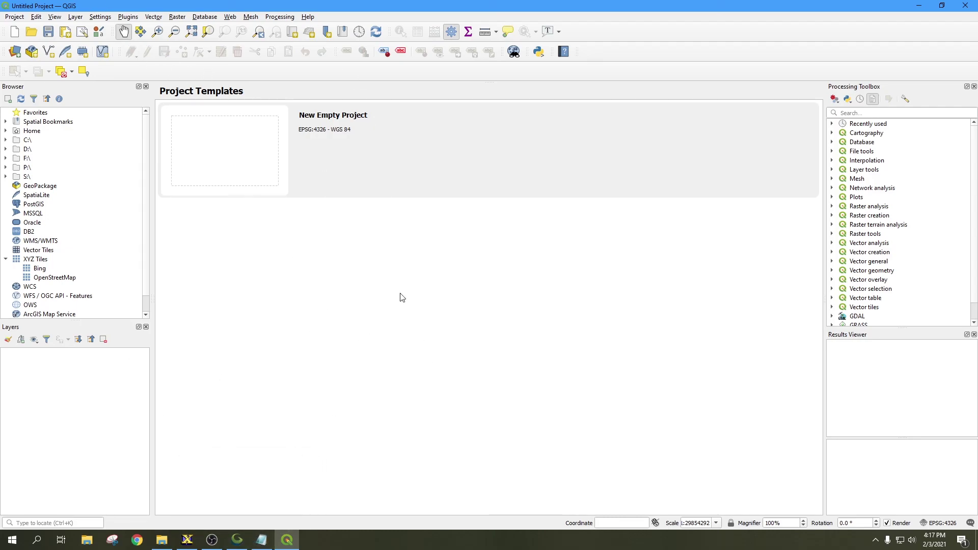
Bring up the File Explorer window showing agkg.png and agkg.map alongside QGIS.
mouse_move(212, 547)
mouse_move(265, 542)
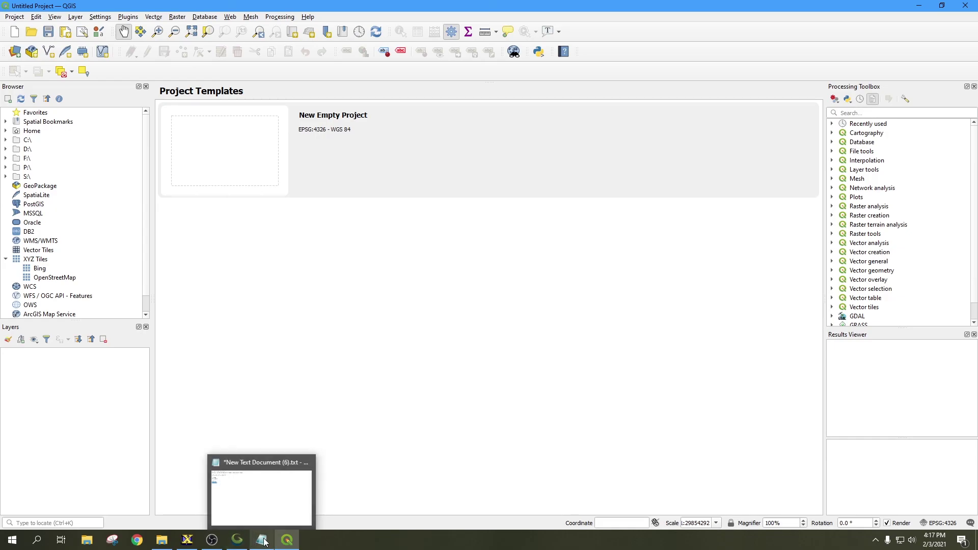
left_click(162, 540)
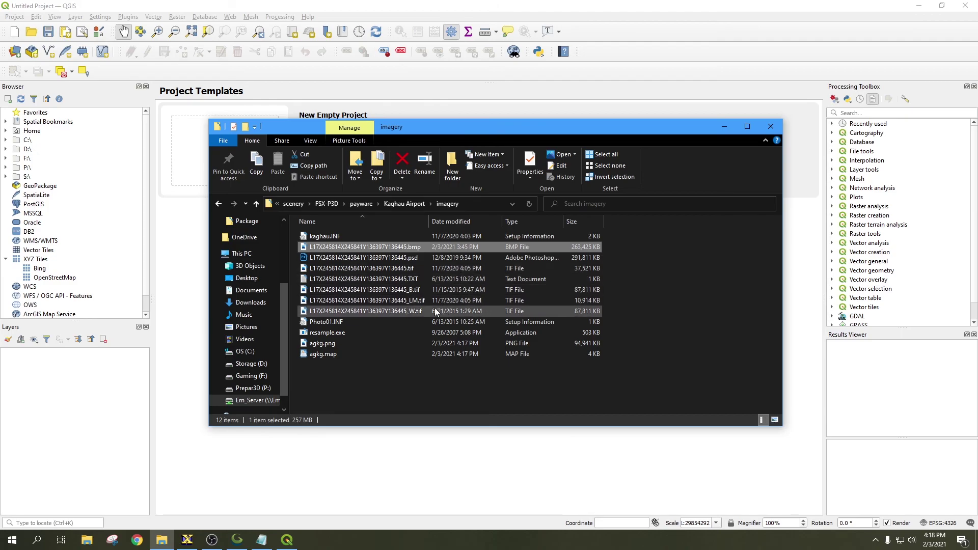
Select agkg.png in the imagery folder and drag it into QGIS as a layer.
left_click(333, 343)
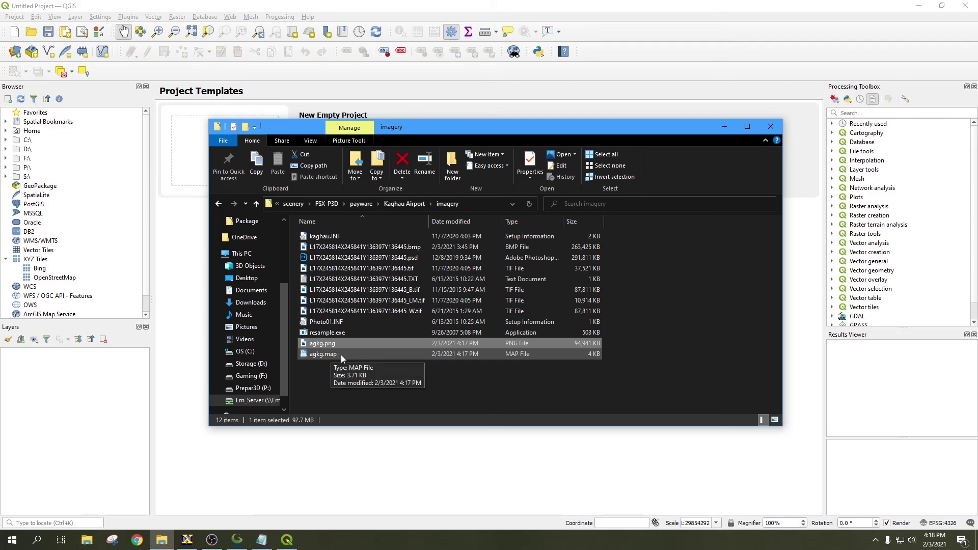
key("super+Down")
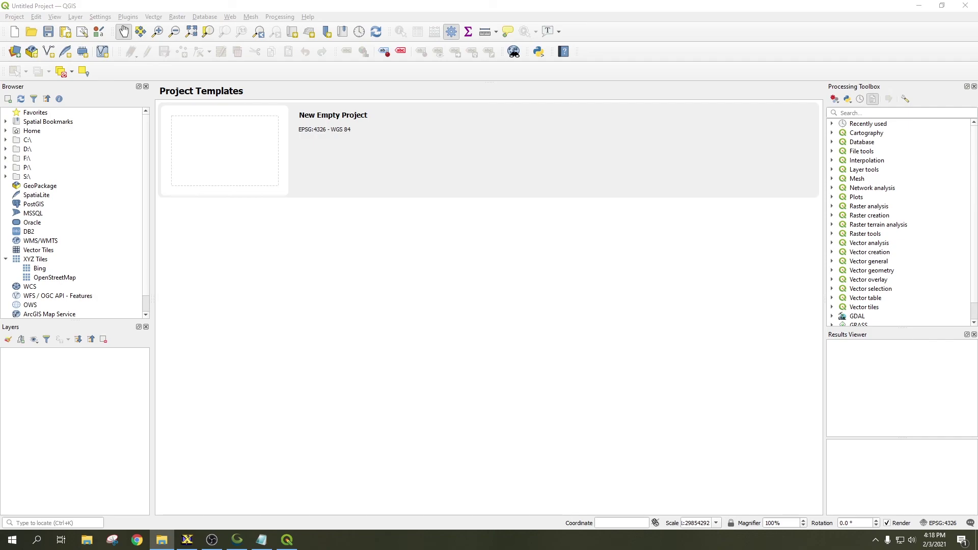
left_click_drag(22, 305, 95, 396)
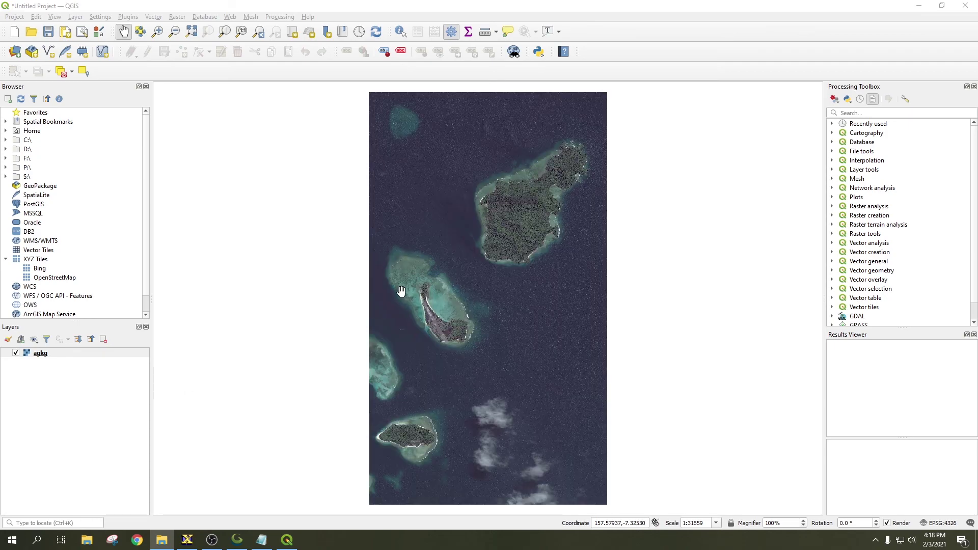
Open and review the Layer Properties of the Bing XYZ tile source.
left_click(39, 271)
right_click(39, 271)
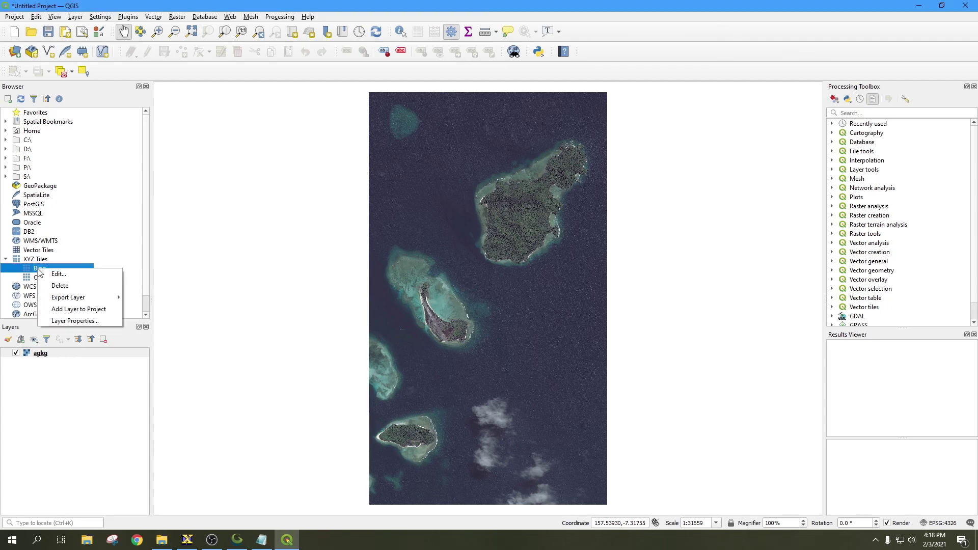
left_click(36, 260)
right_click(36, 262)
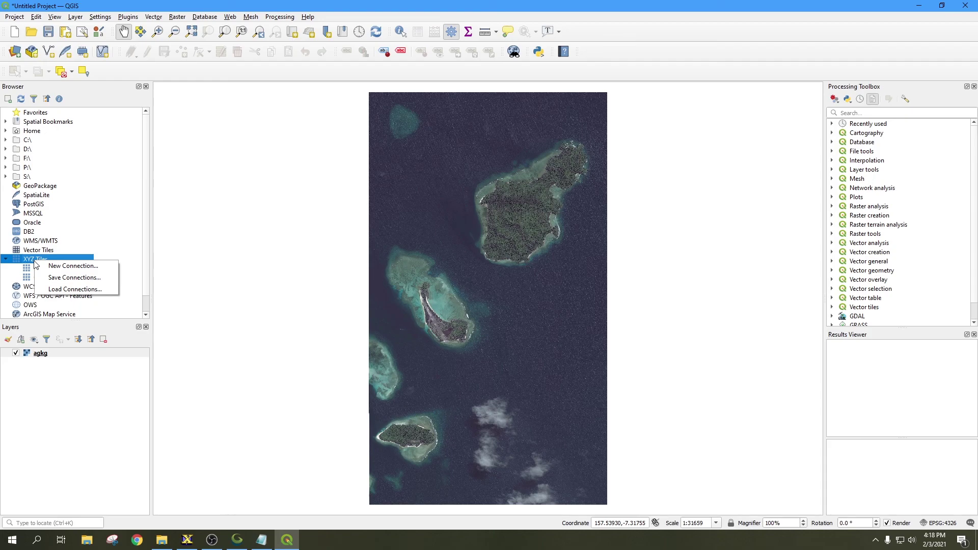
left_click(30, 270)
right_click(57, 270)
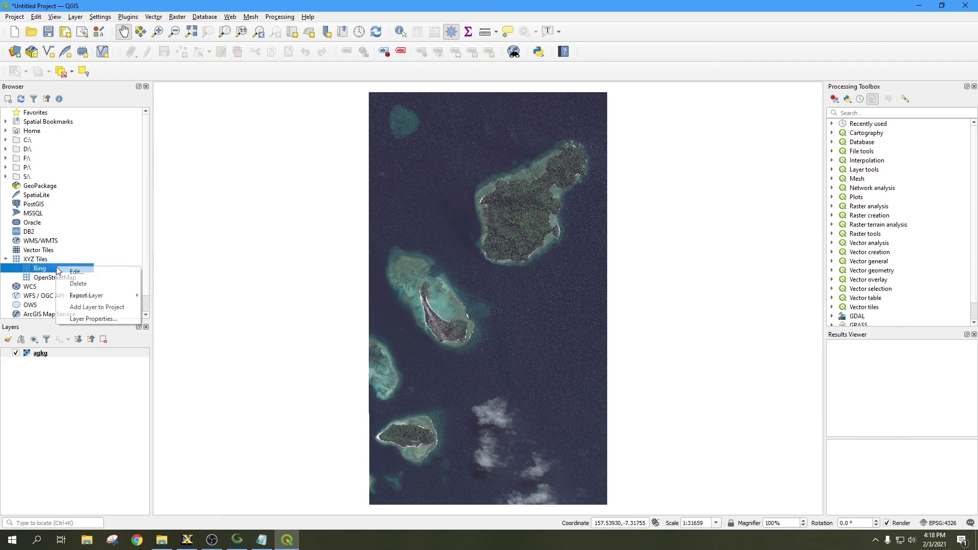
left_click(93, 319)
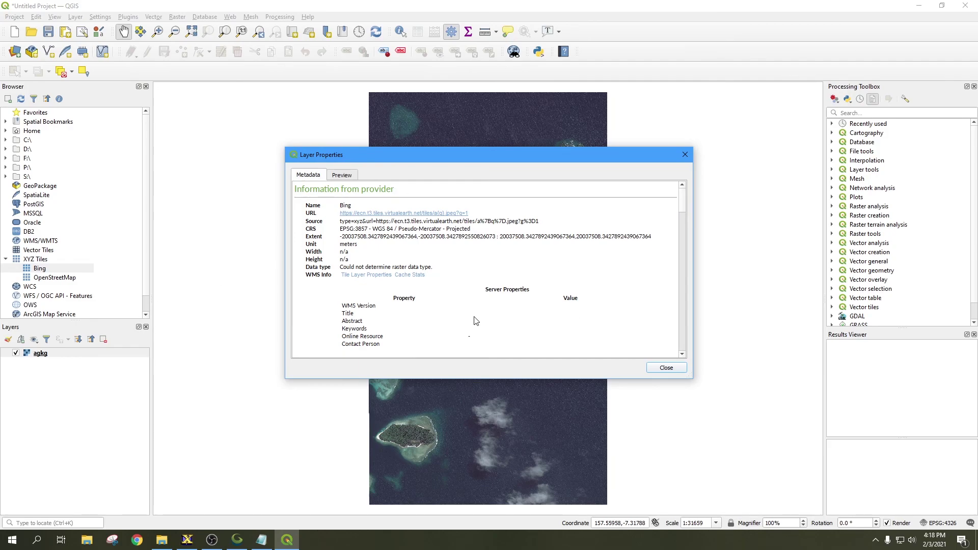
left_click(667, 368)
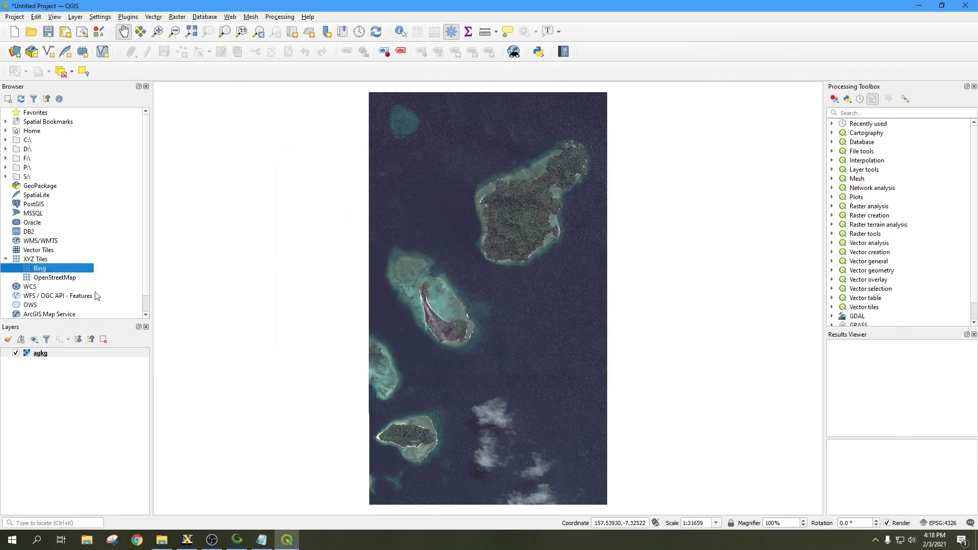
right_click(50, 268)
left_click(71, 272)
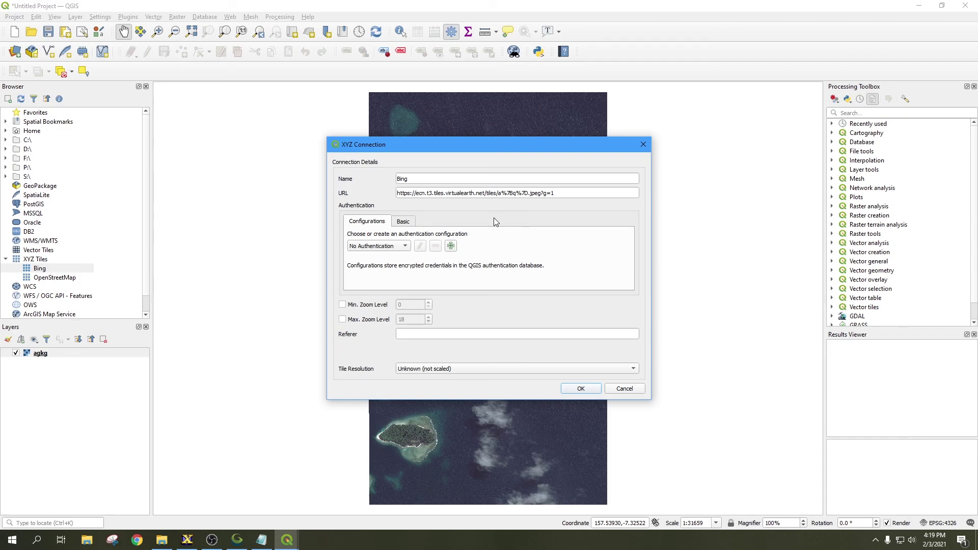
left_click(625, 388)
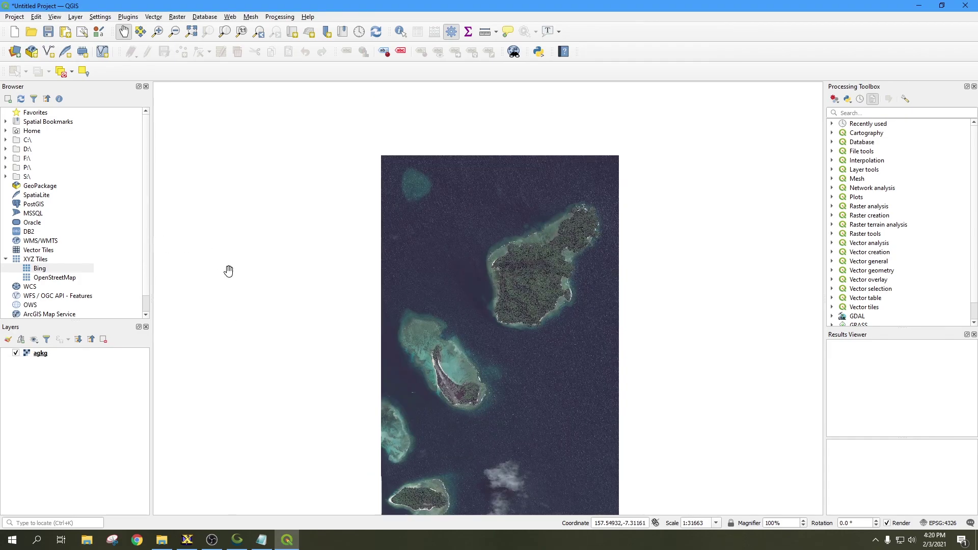
Add the Bing satellite layer and move the agkg layer above it.
double_click(46, 272)
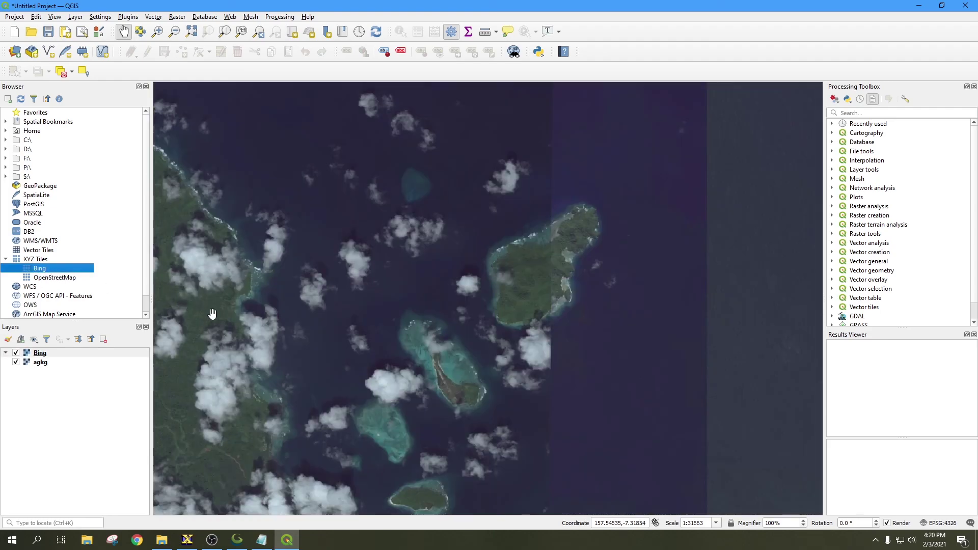
left_click(42, 362)
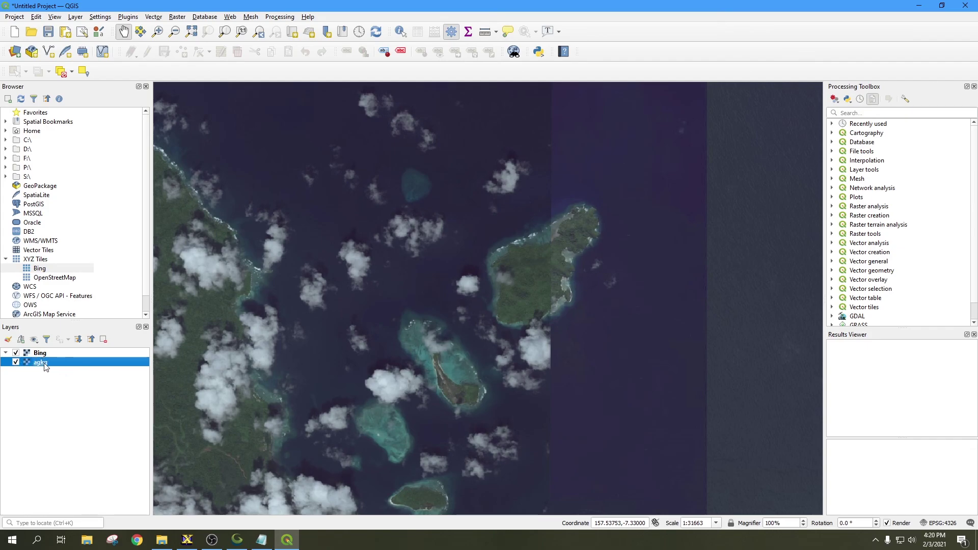
left_click_drag(49, 366, 50, 356)
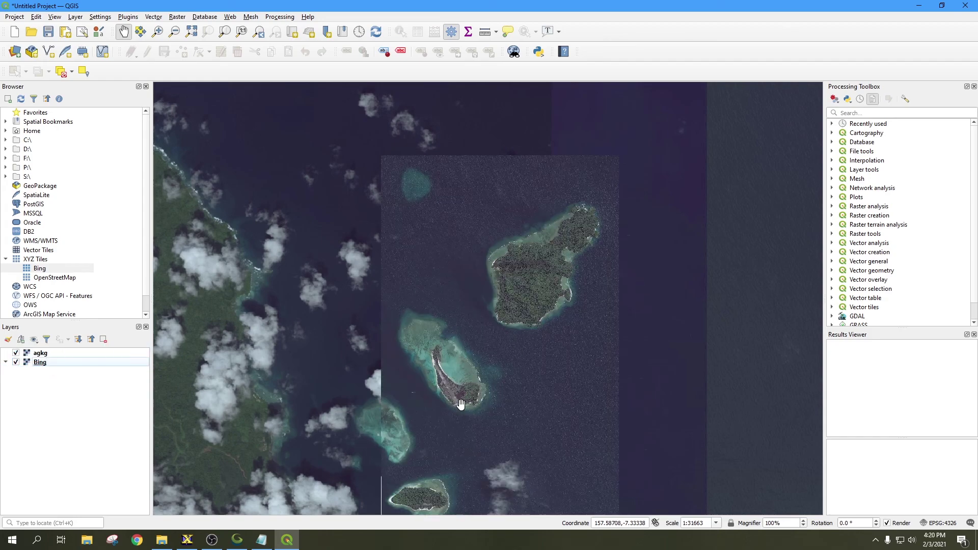
Zoom in on the northern island and follow its shoreline.
scroll(462, 405, "up", 2)
scroll(400, 465, "down", 2)
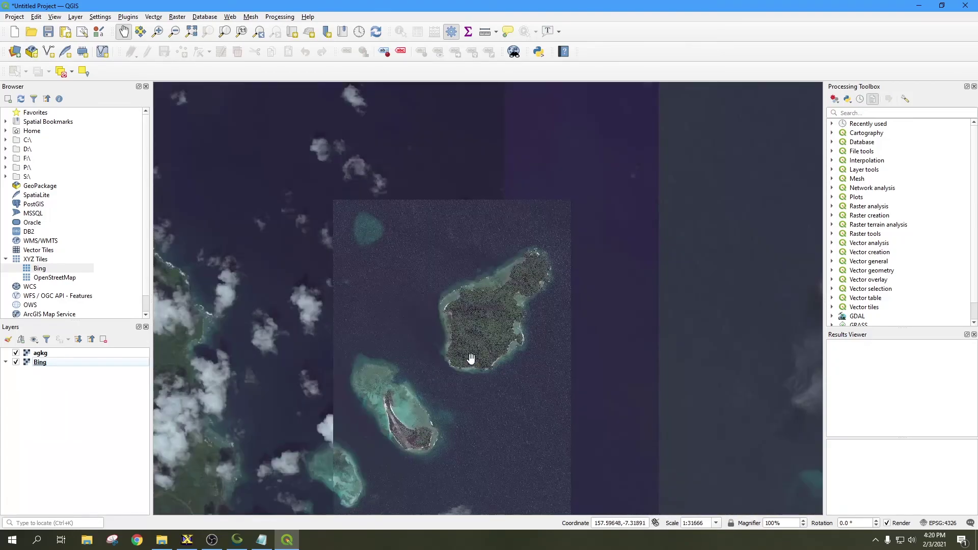
mouse_move(471, 356)
left_mouse_down()
mouse_move(548, 267)
mouse_move(483, 364)
left_mouse_up()
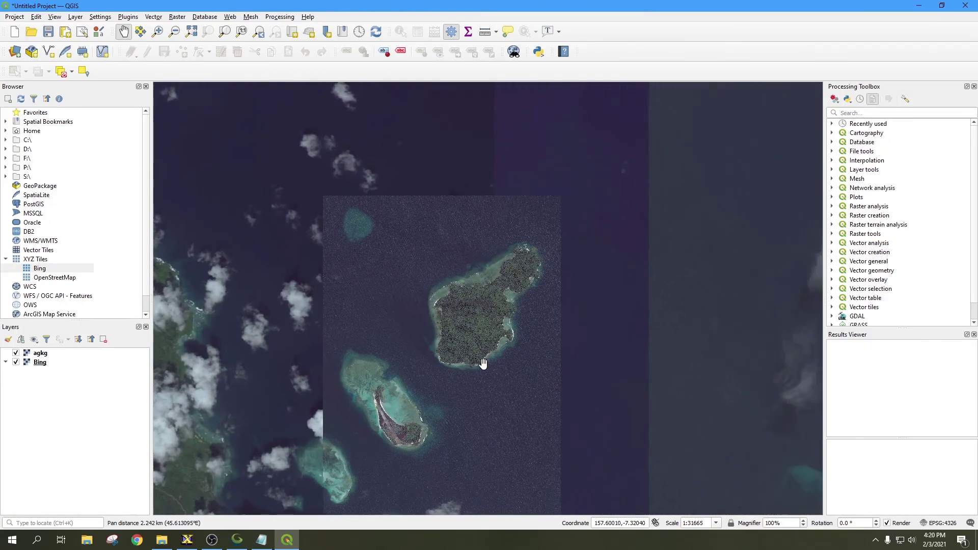
scroll(484, 298, "up", 2)
scroll(338, 314, "up", 1)
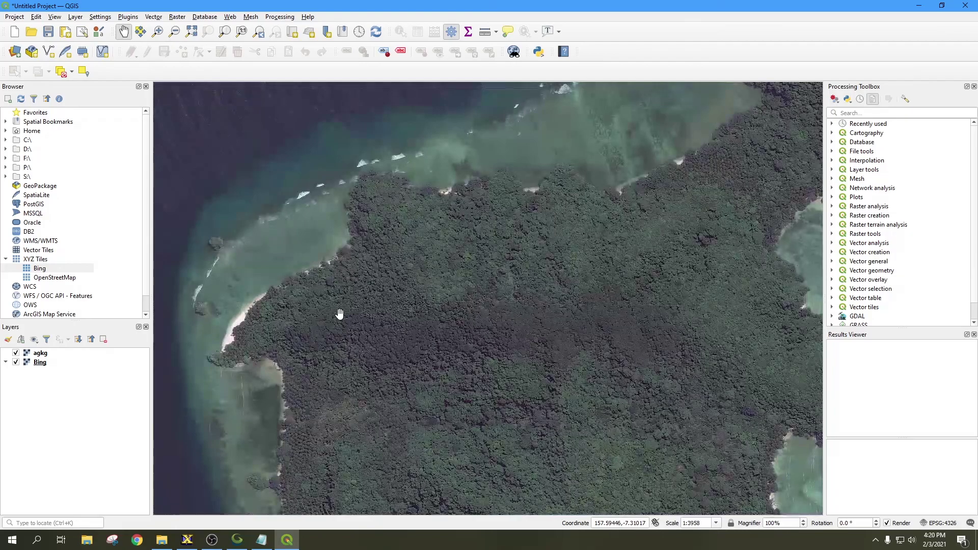
left_click_drag(339, 312, 398, 379)
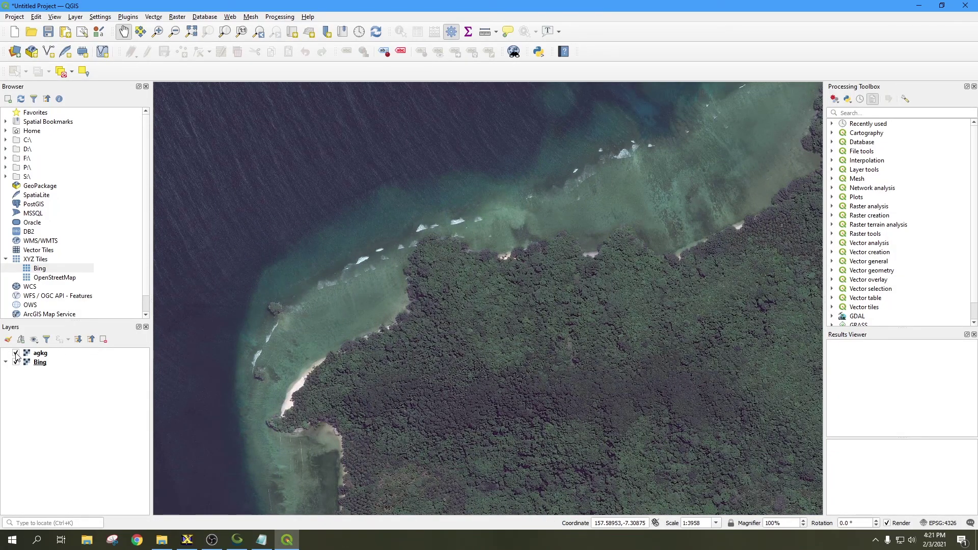
Turn the agkg layer off and on repeatedly against Bing, then zoom in on the airstrip island with it visible.
left_click(16, 353)
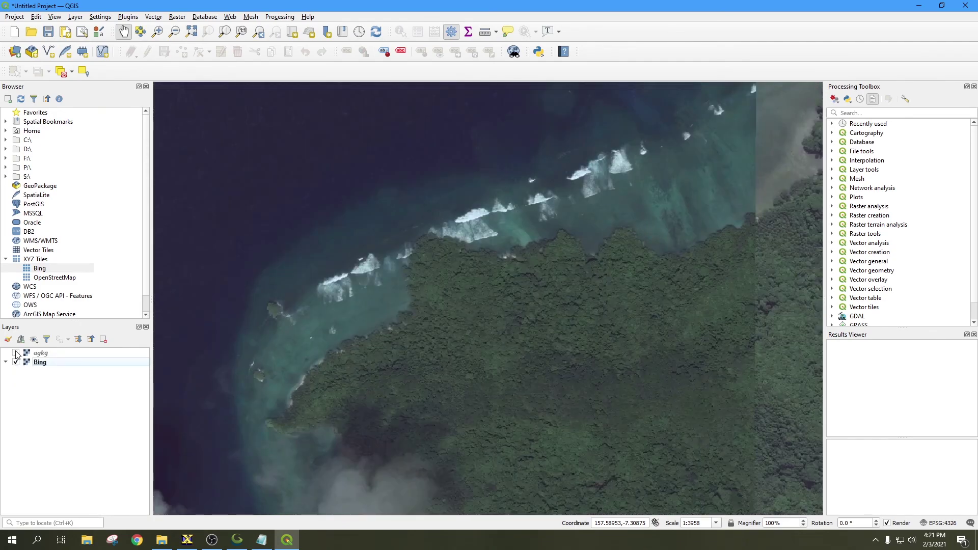
left_click(16, 353)
left_click(16, 353)
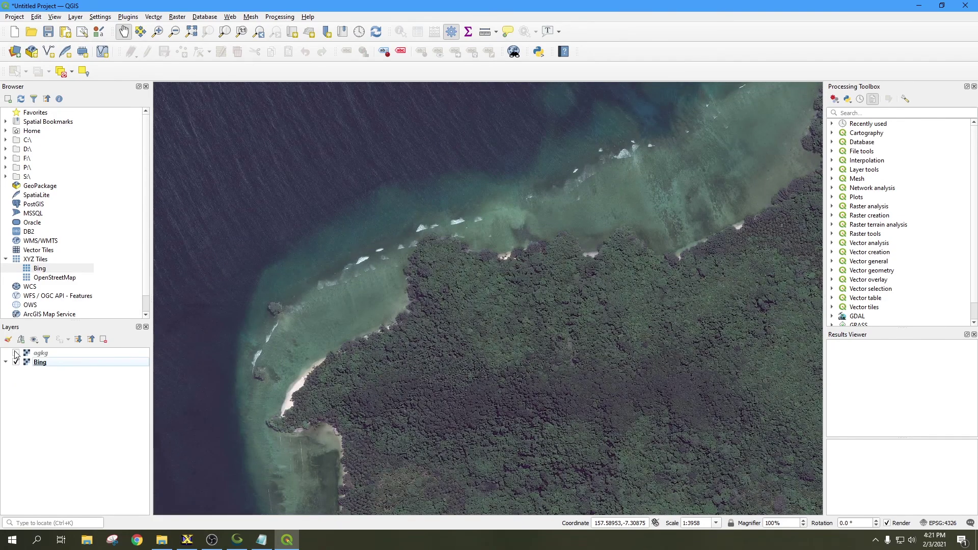
left_click(16, 353)
left_click(16, 354)
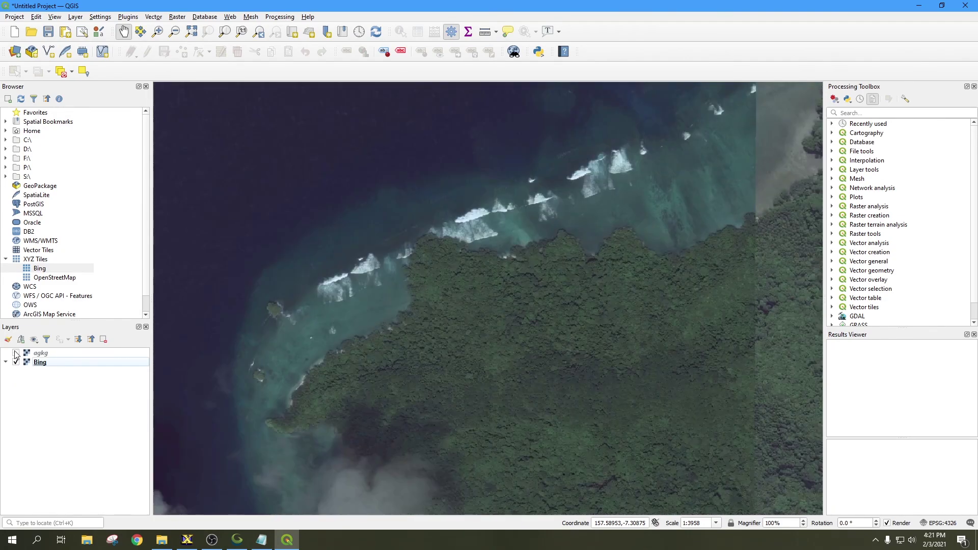
left_click(16, 353)
left_click(16, 353)
left_click(15, 353)
left_click(16, 353)
left_click(15, 353)
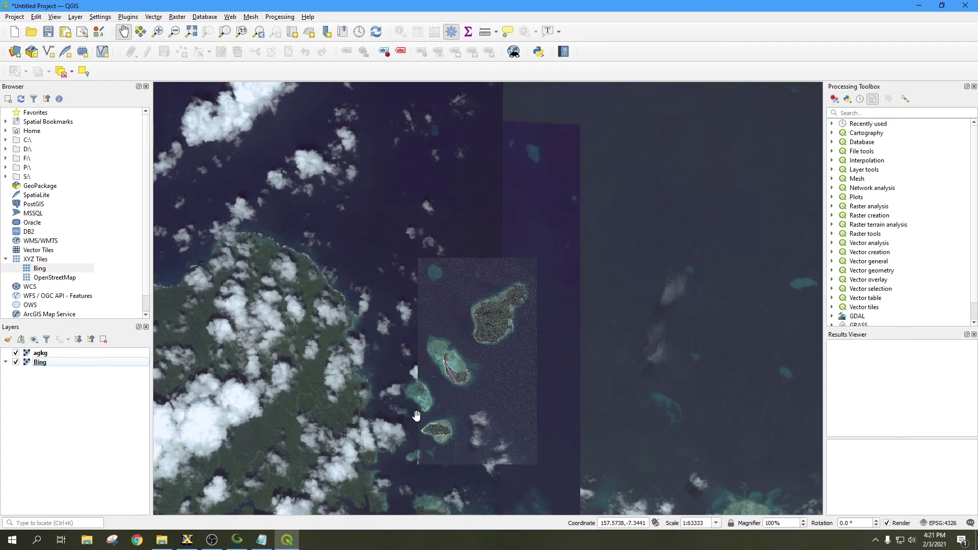
scroll(454, 403, "up", 2)
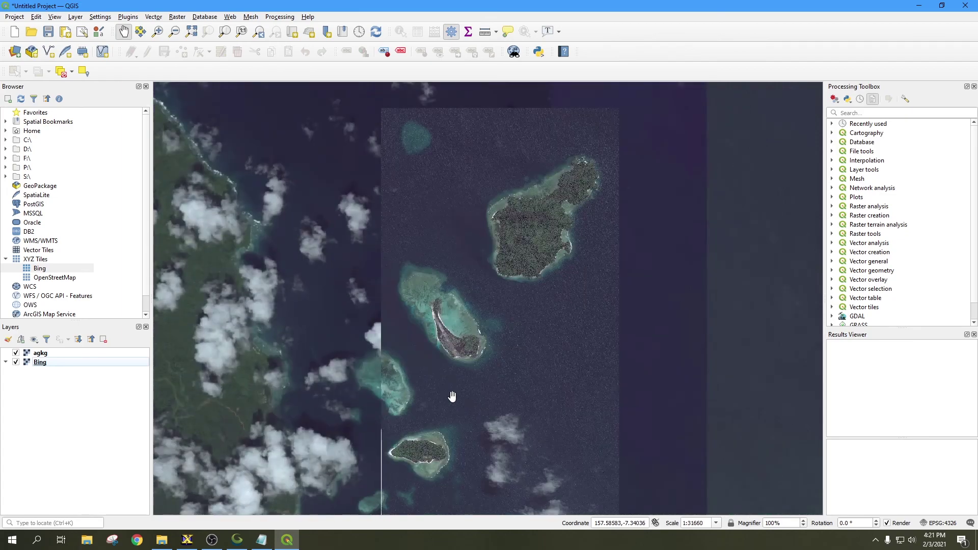
scroll(454, 341, "up", 1)
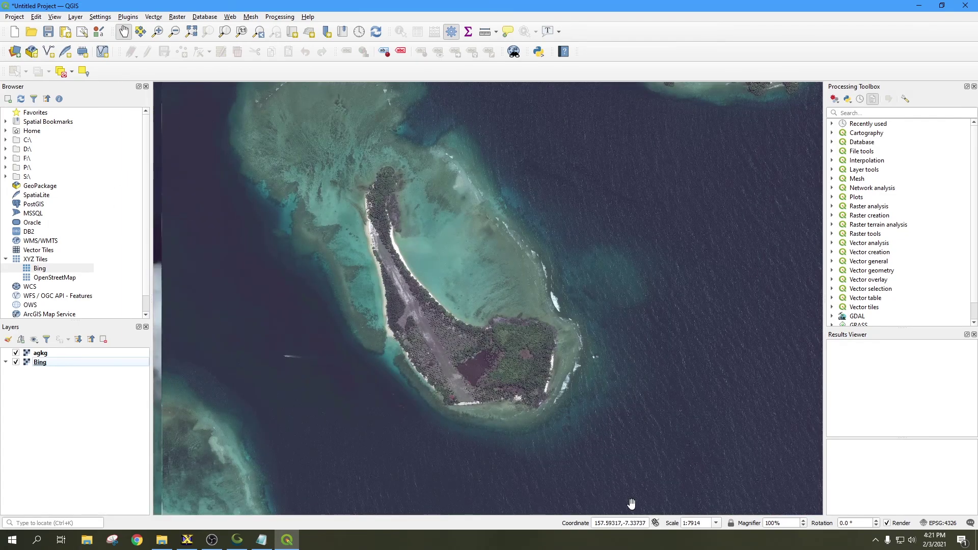